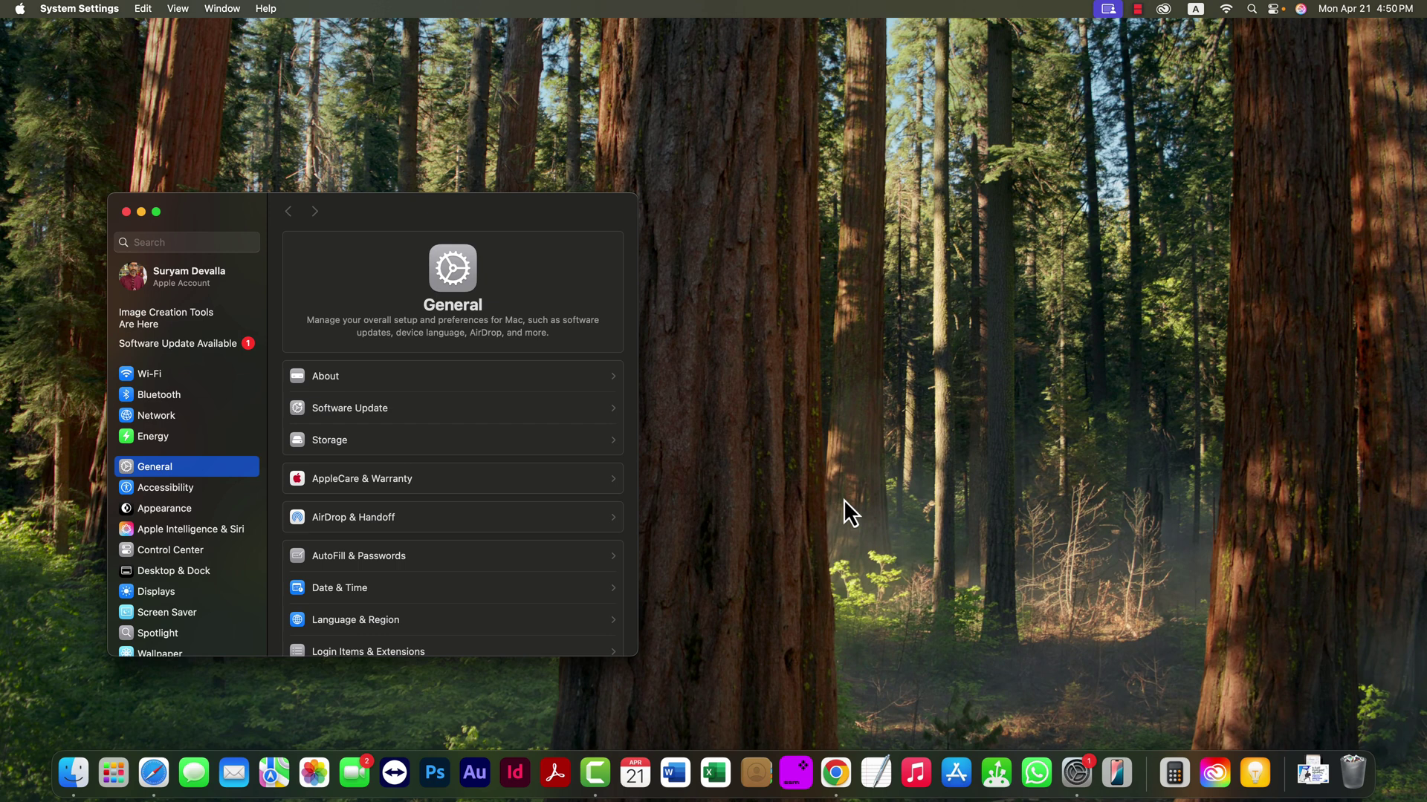
{"action": "left_click", "coordinate": [853, 379]}
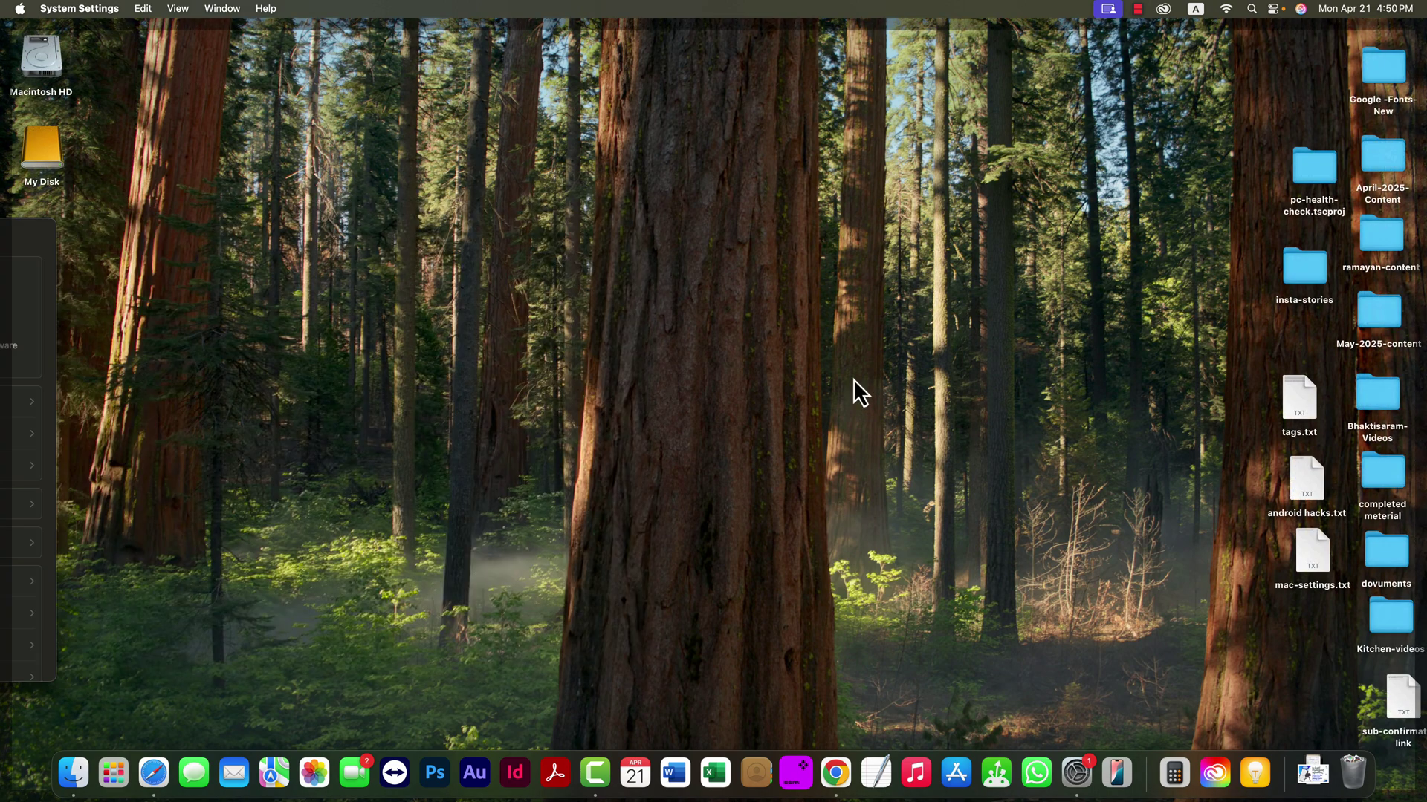
{"action": "left_click", "coordinate": [751, 369]}
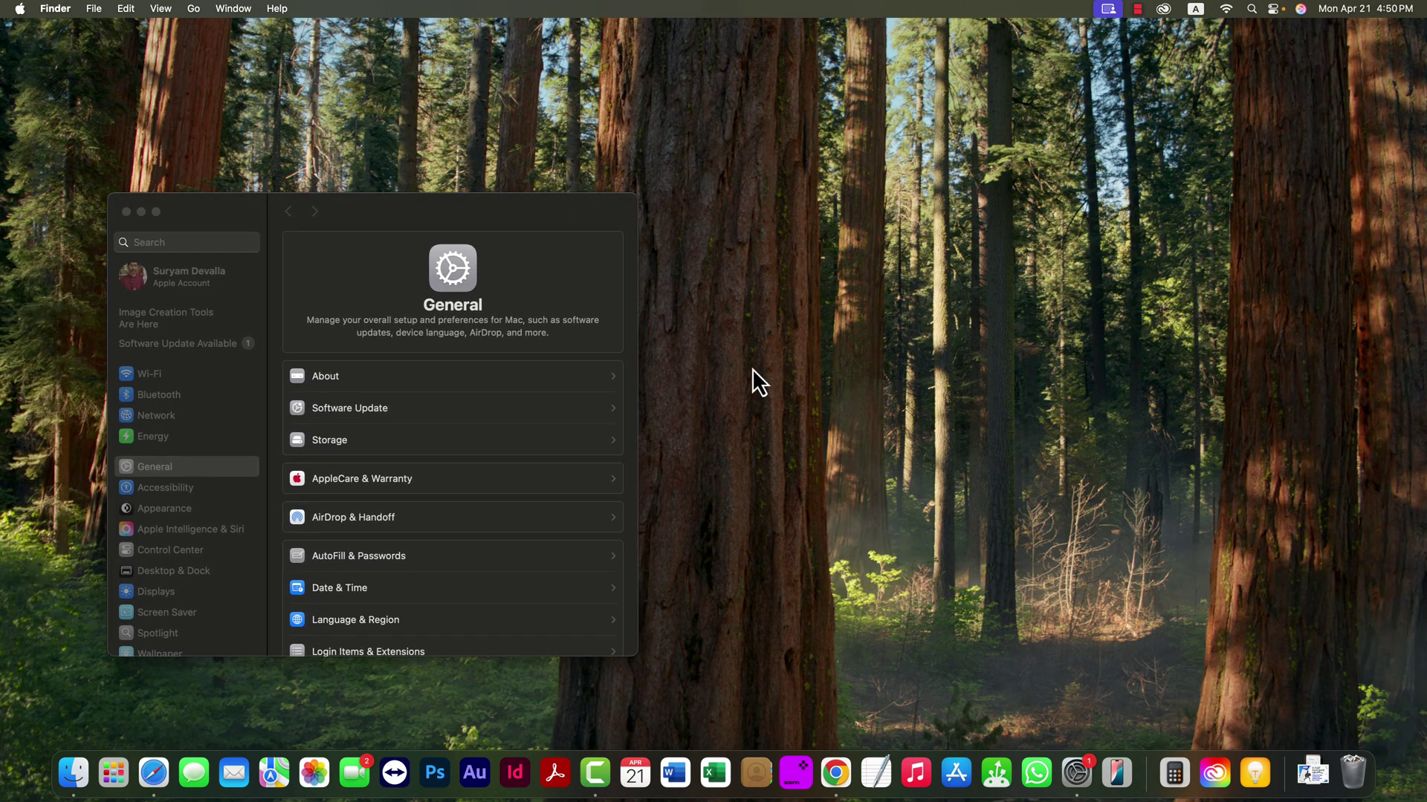
{"action": "left_click", "coordinate": [175, 198]}
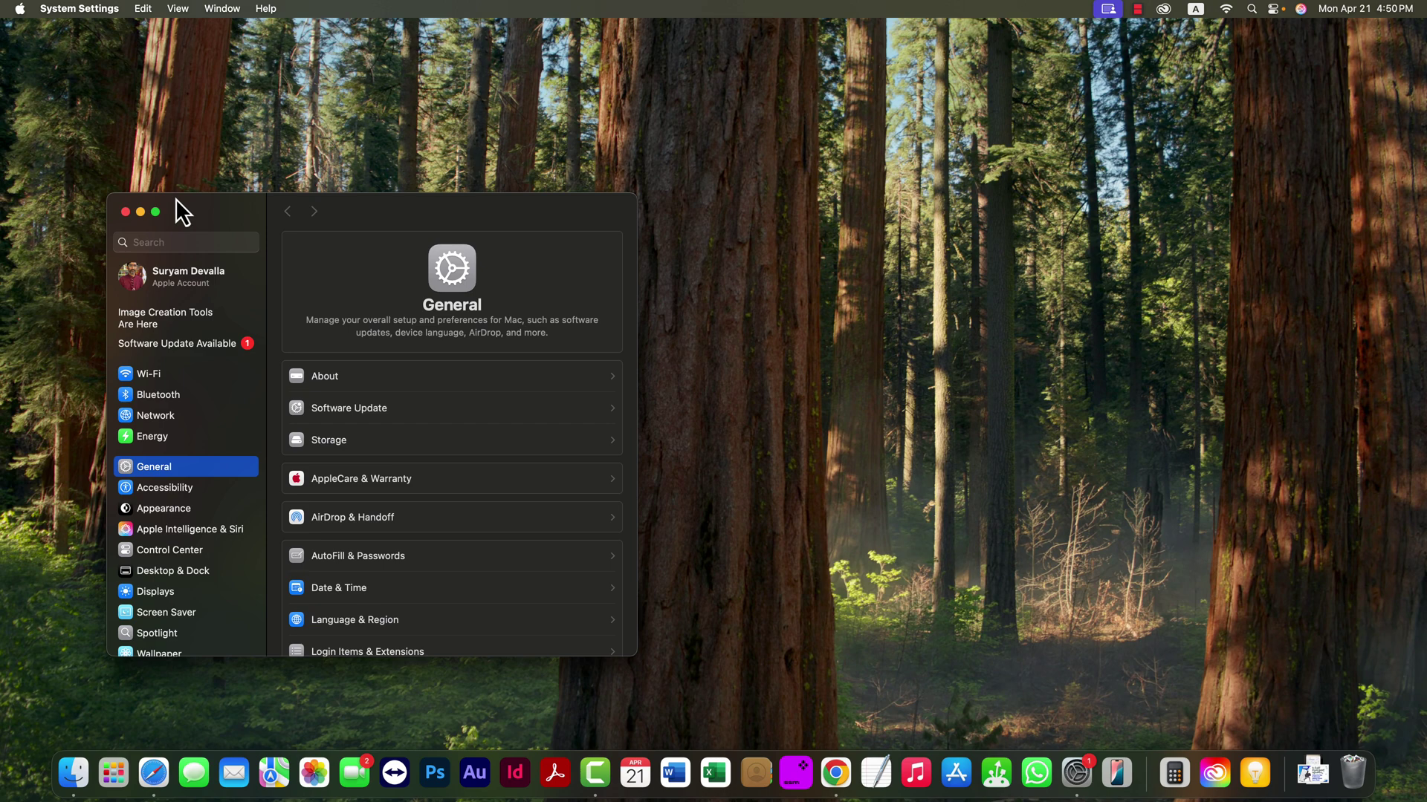
Step: Open the Touch ID & Password settings and view the login password change form, then dismiss it without changes
{"action": "scroll", "coordinate": [229, 520], "scroll_direction": "down", "scroll_amount": 5}
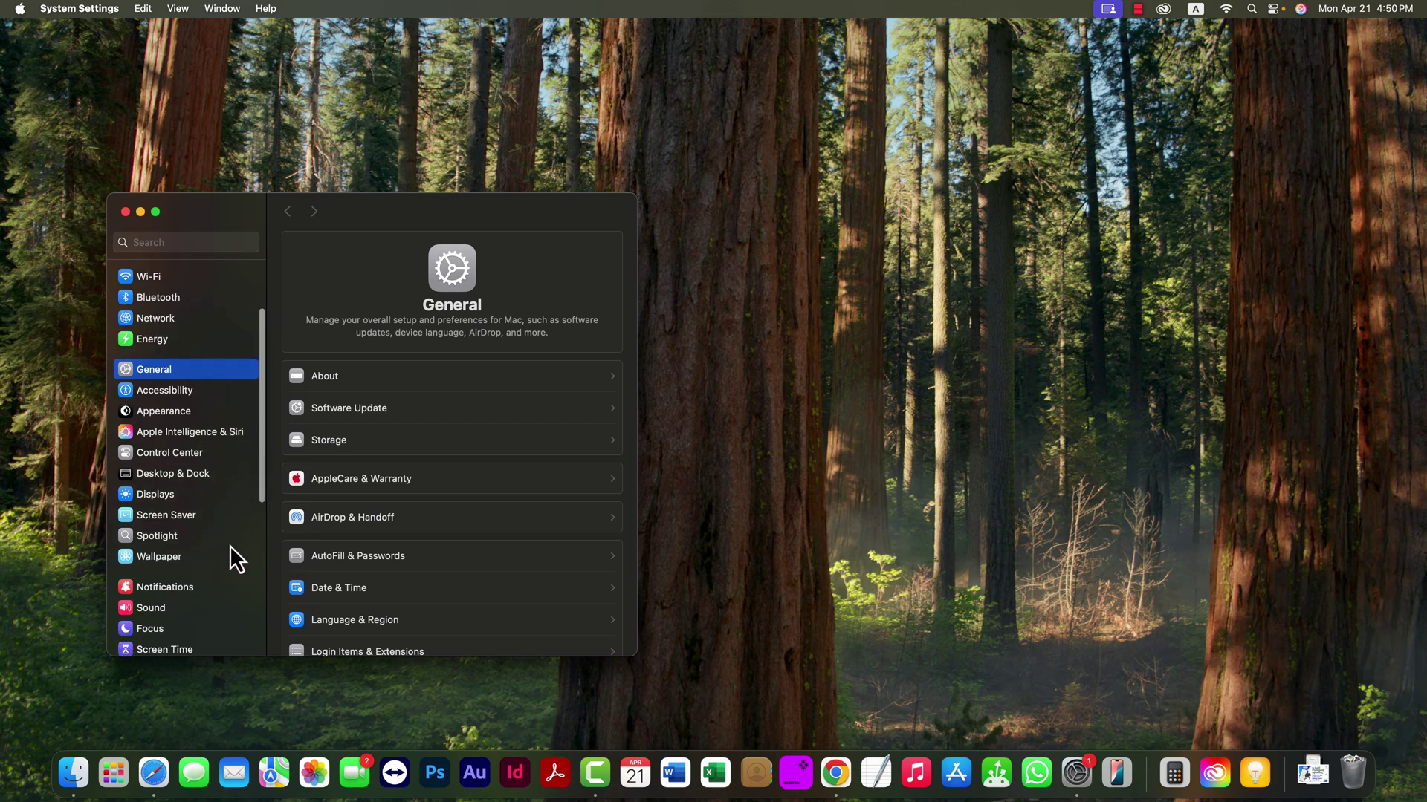
{"action": "scroll", "coordinate": [229, 562], "scroll_direction": "down", "scroll_amount": 4}
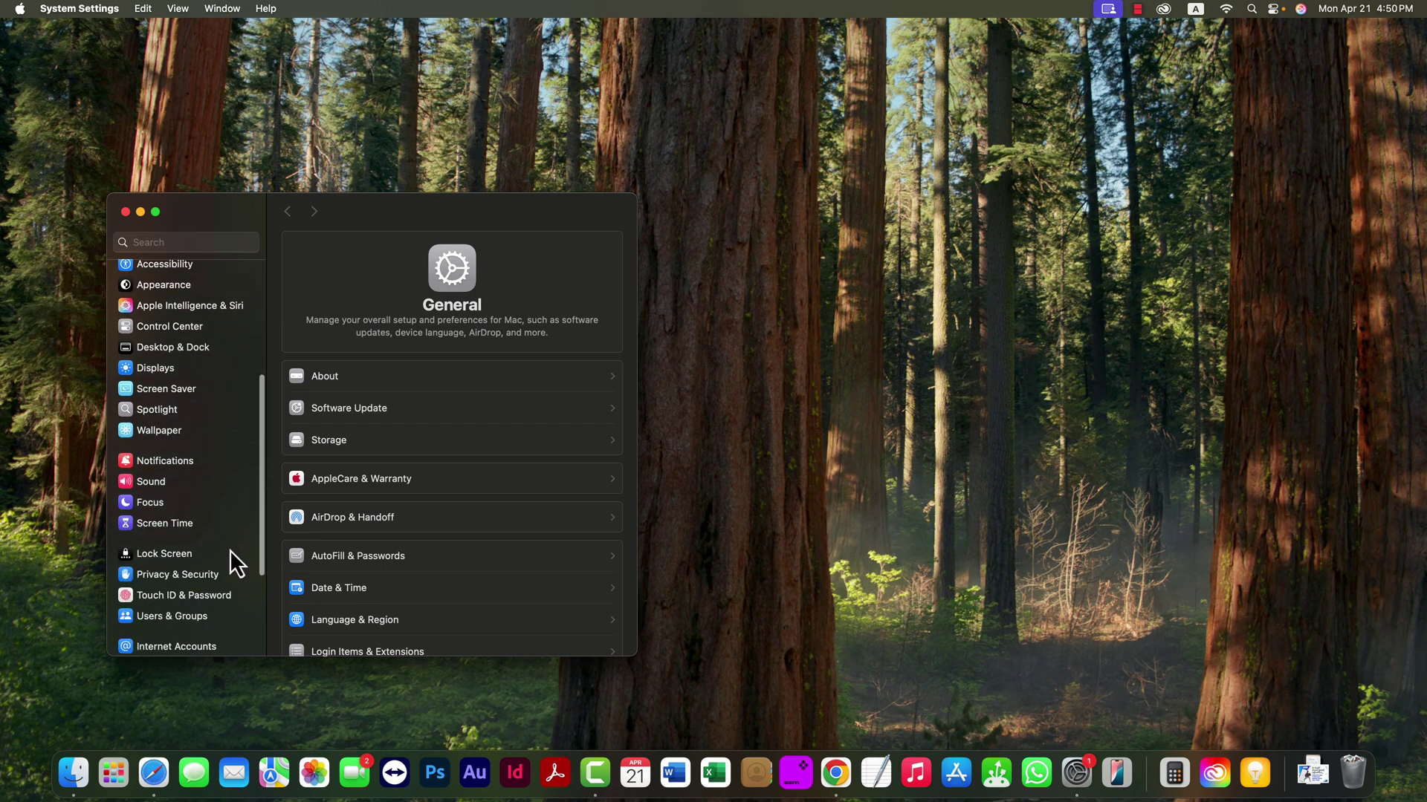
{"action": "left_click", "coordinate": [187, 575]}
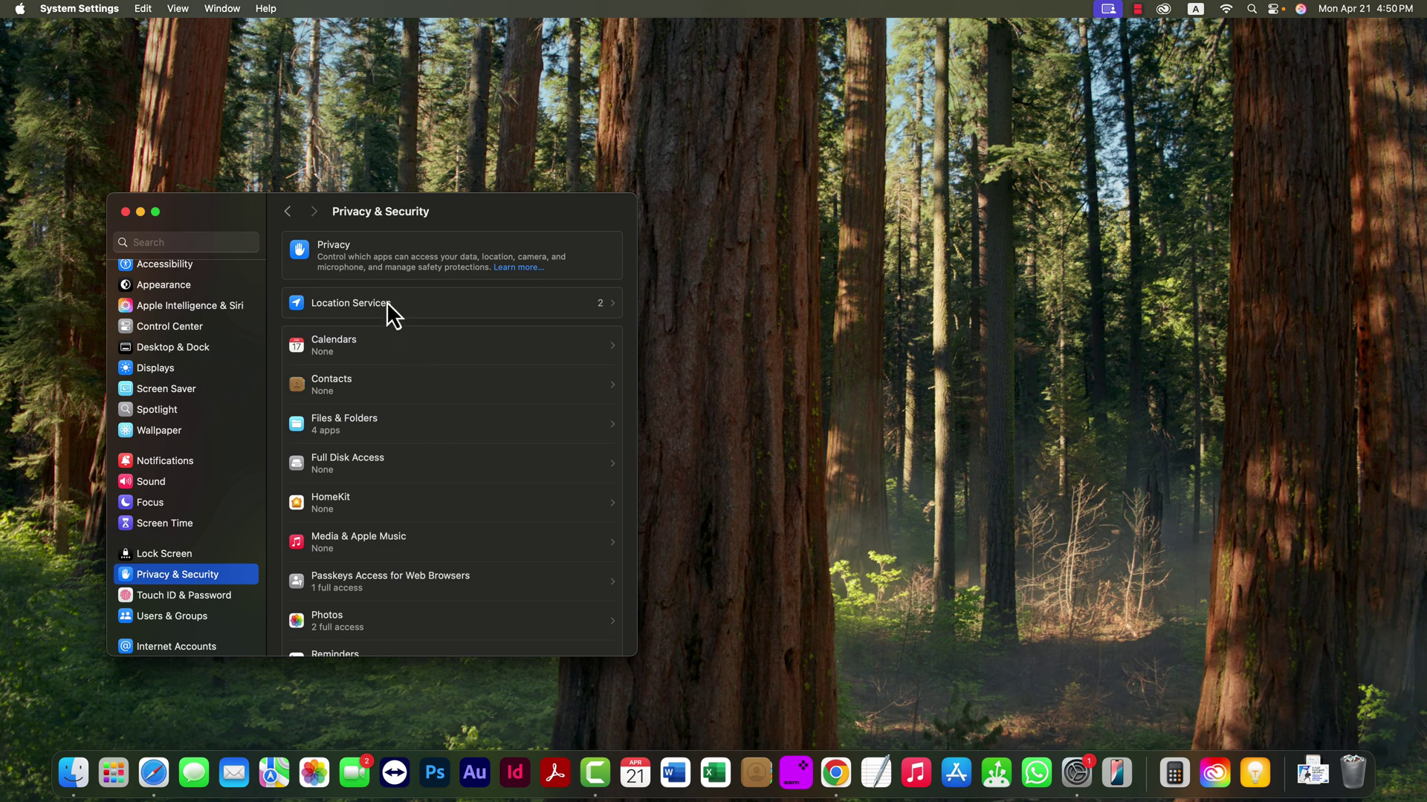
{"action": "left_click", "coordinate": [194, 599]}
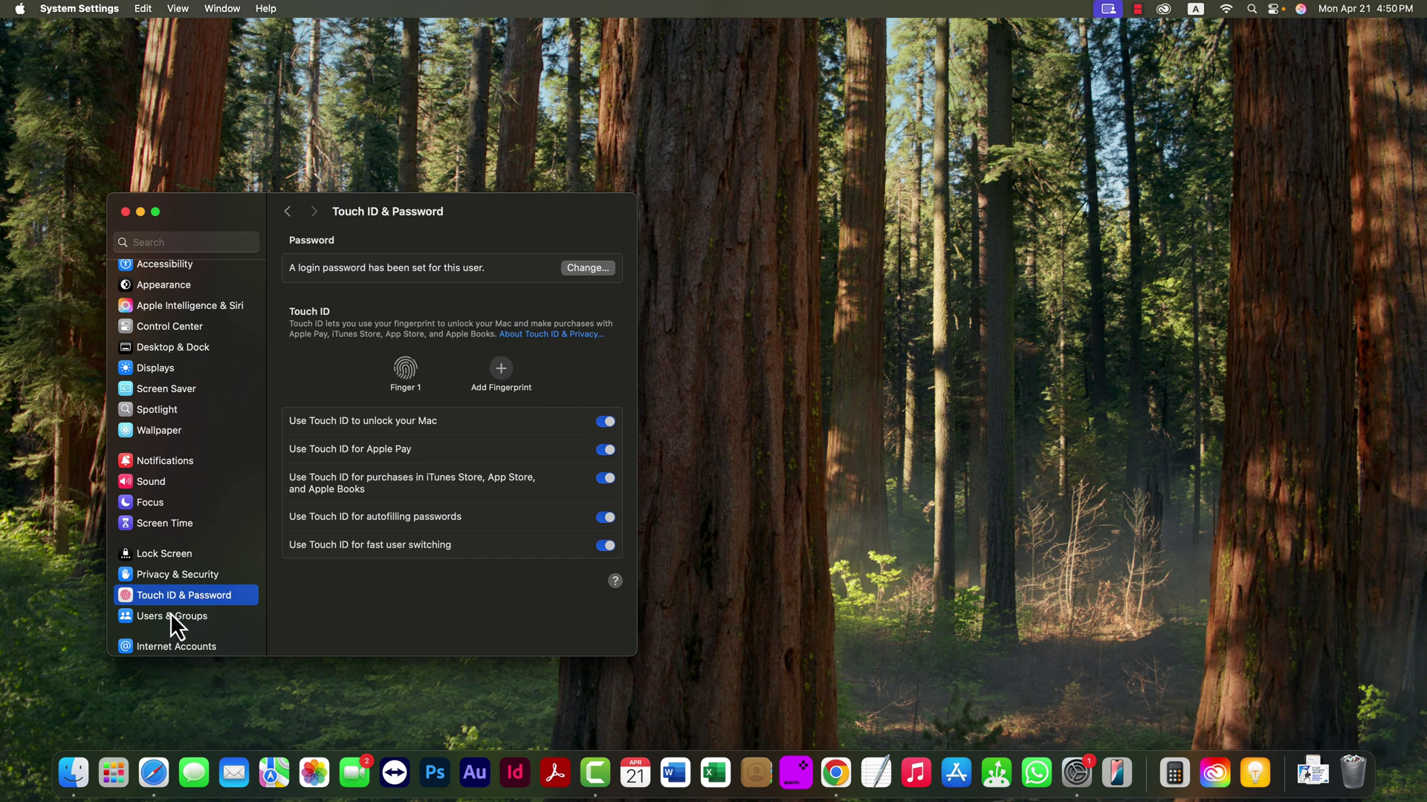
{"action": "left_click", "coordinate": [584, 271]}
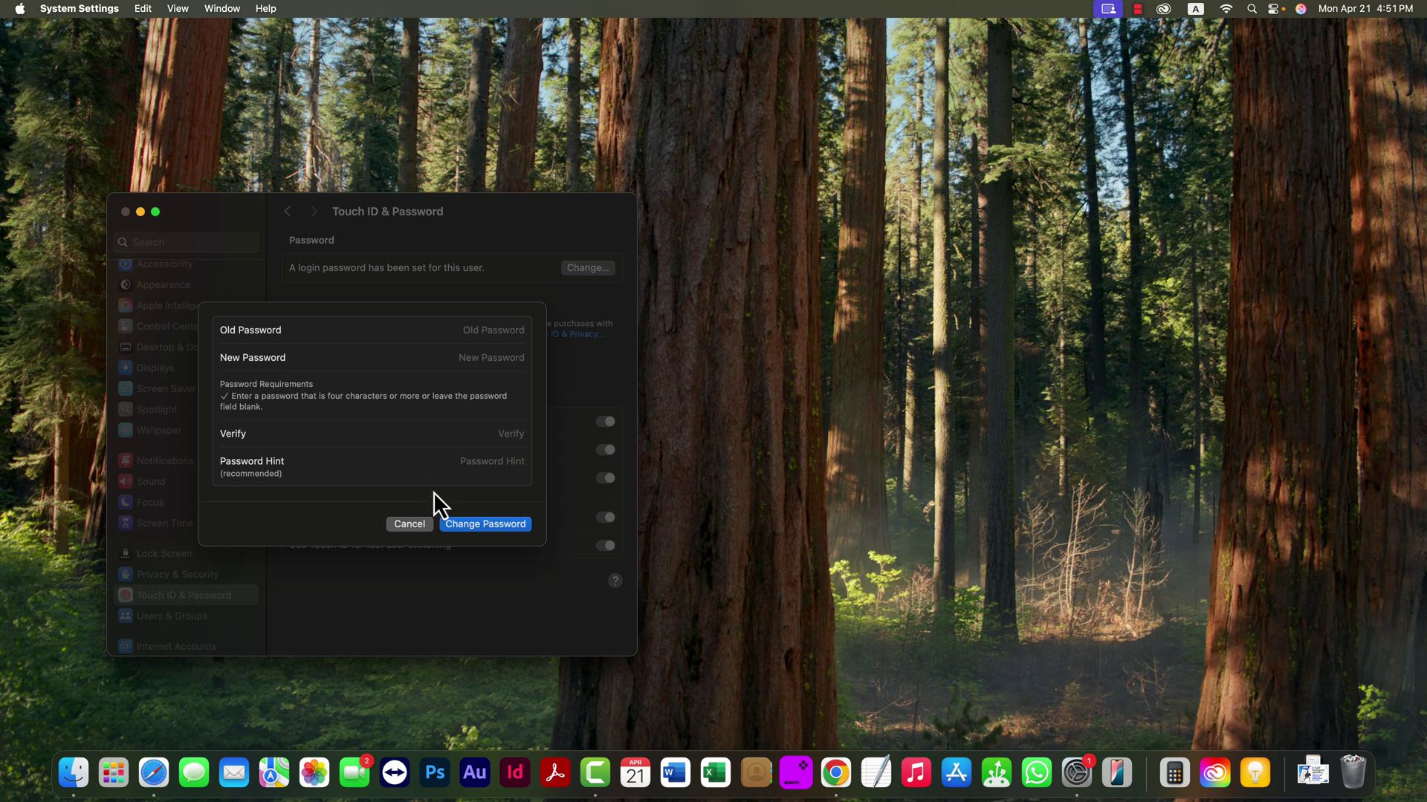
{"action": "left_click", "coordinate": [411, 525]}
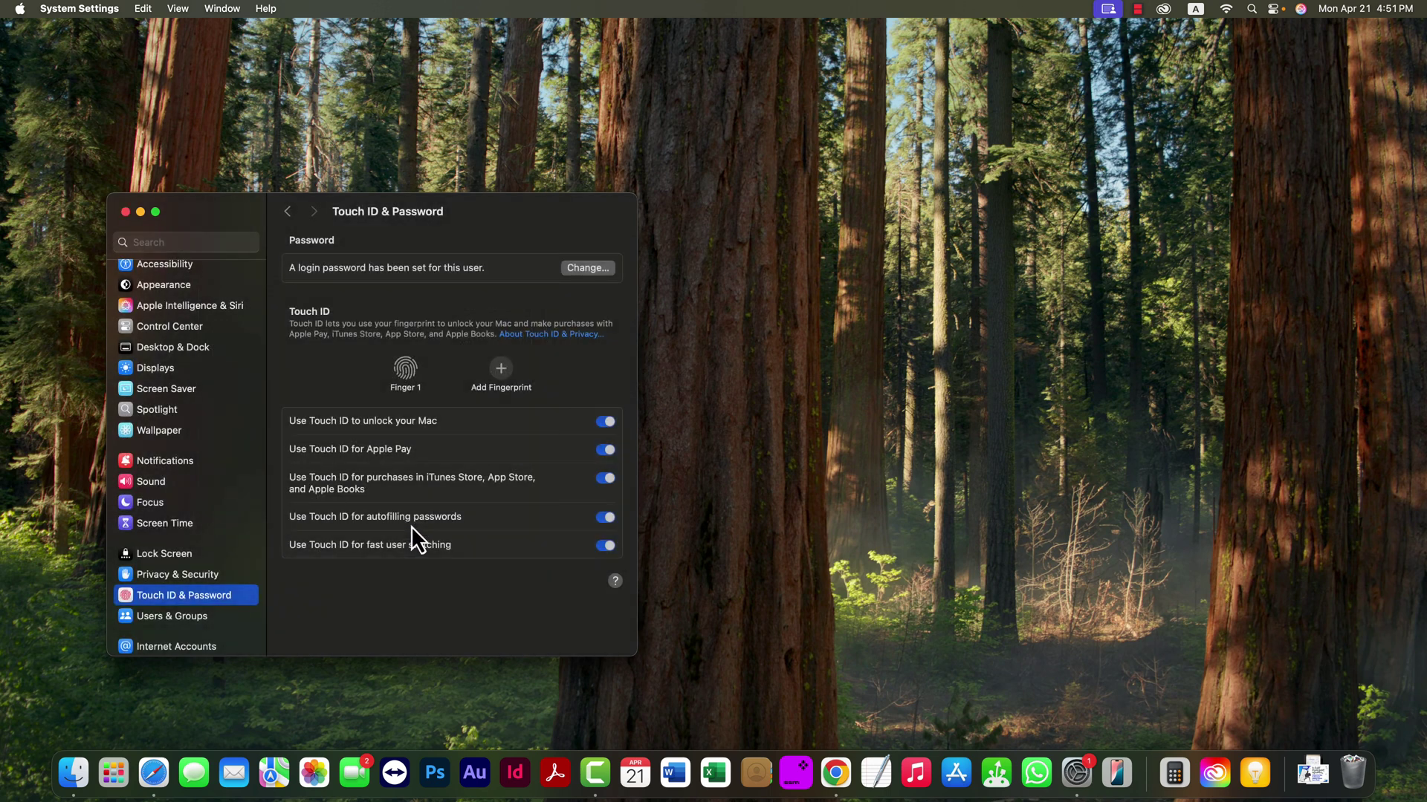
Step: Open the Apple Account's Sign-In & Security settings to review its password and two-factor authentication options
{"action": "scroll", "coordinate": [198, 312], "scroll_direction": "up", "scroll_amount": 5}
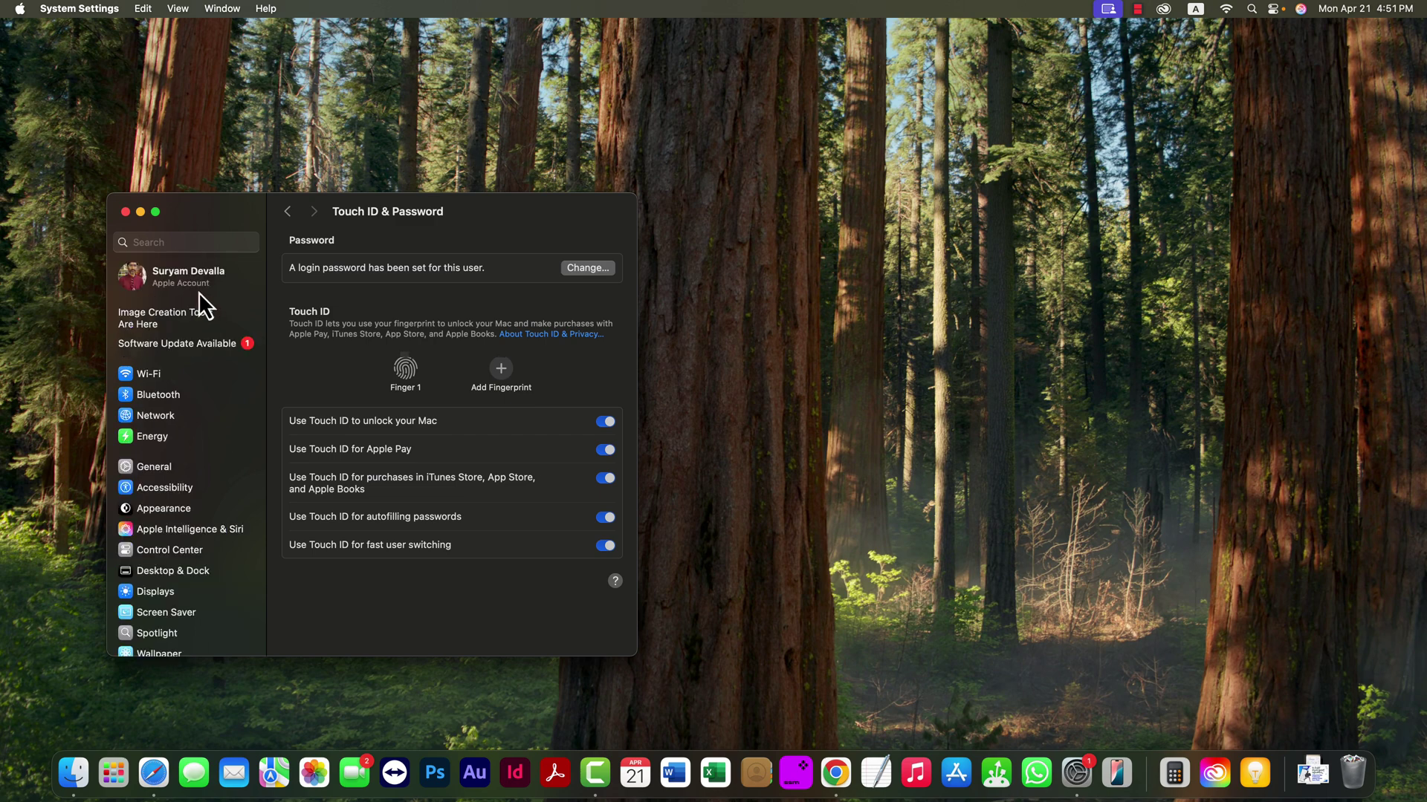
{"action": "left_click", "coordinate": [187, 281]}
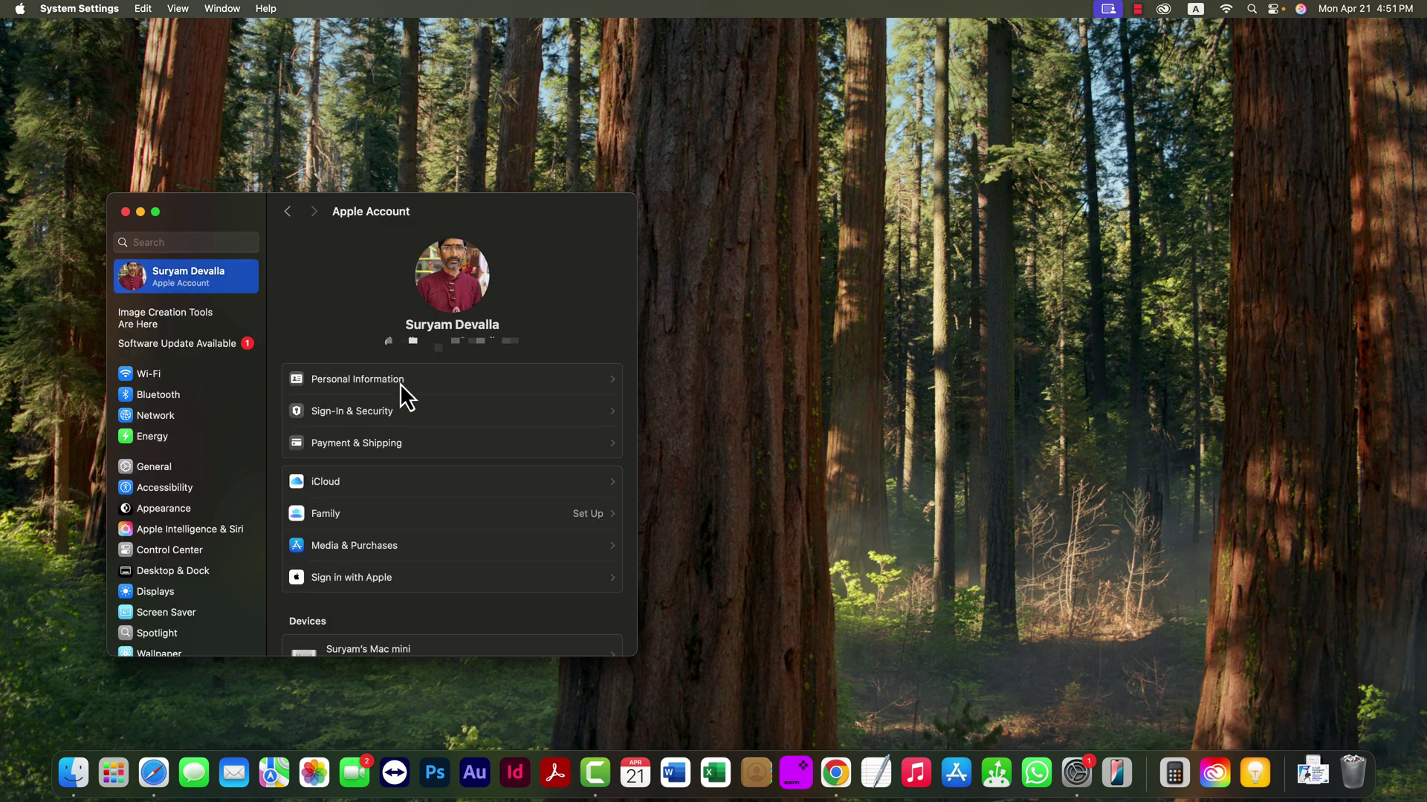
{"action": "key", "text": "super+bracketleft"}
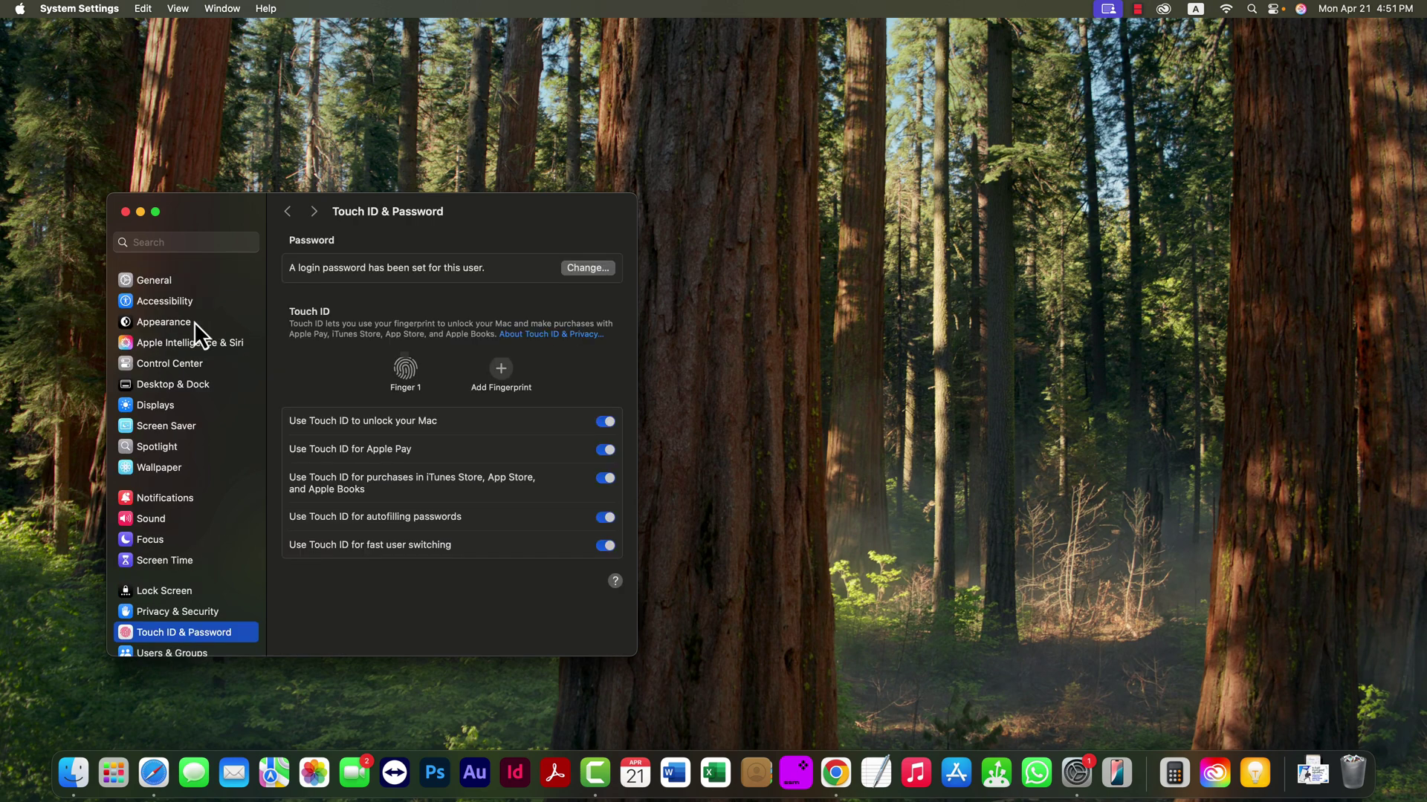
{"action": "scroll", "coordinate": [208, 439], "scroll_direction": "up", "scroll_amount": 5}
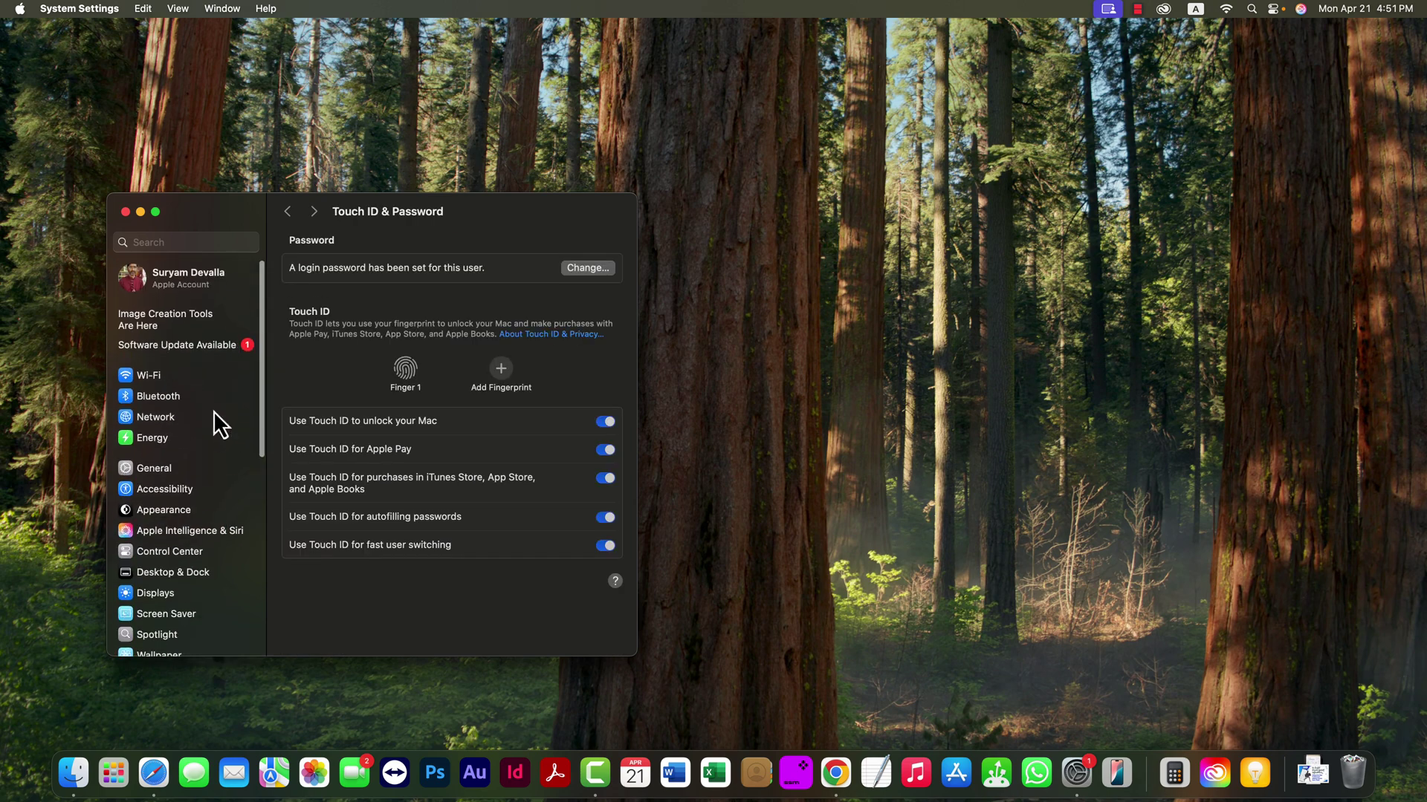
{"action": "left_click", "coordinate": [199, 282]}
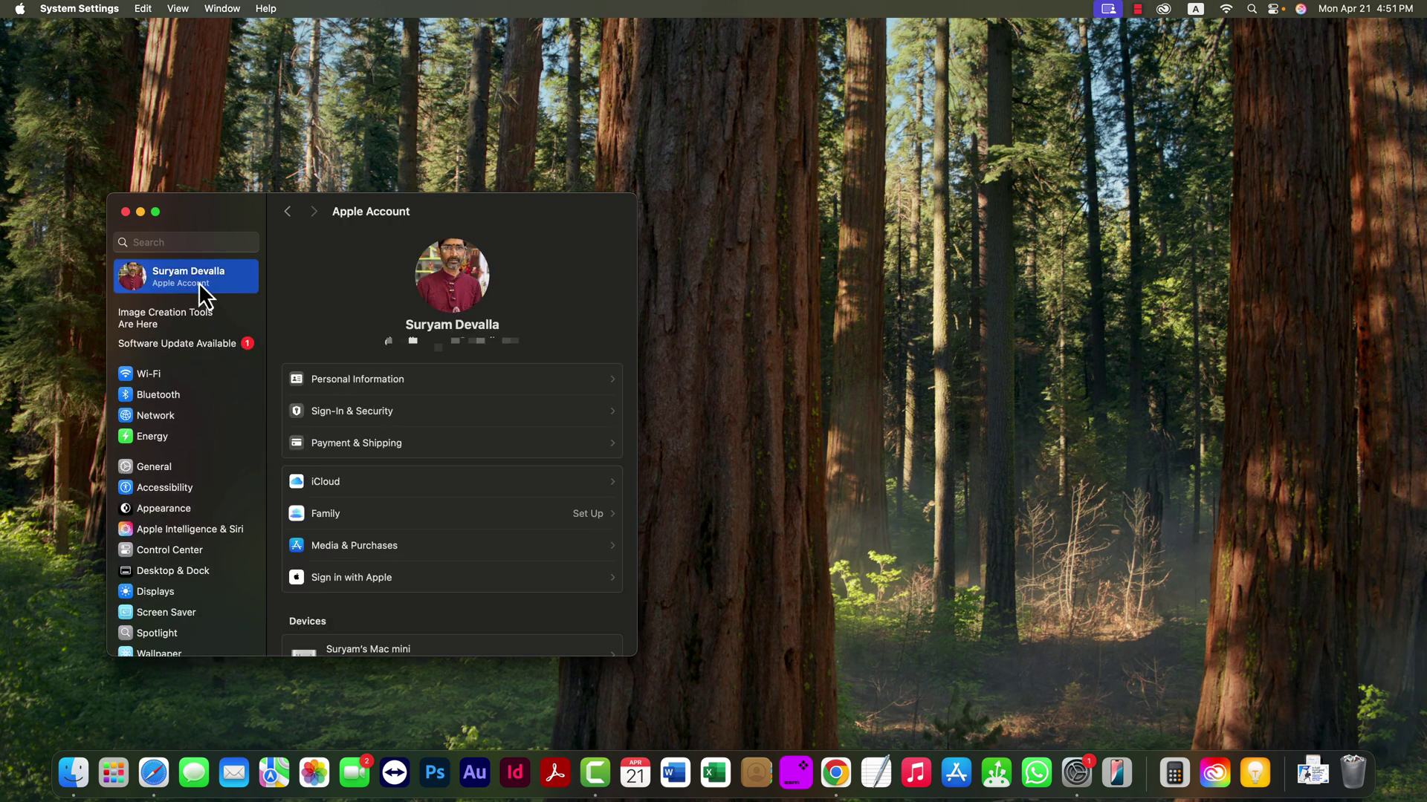
{"action": "left_click", "coordinate": [372, 412]}
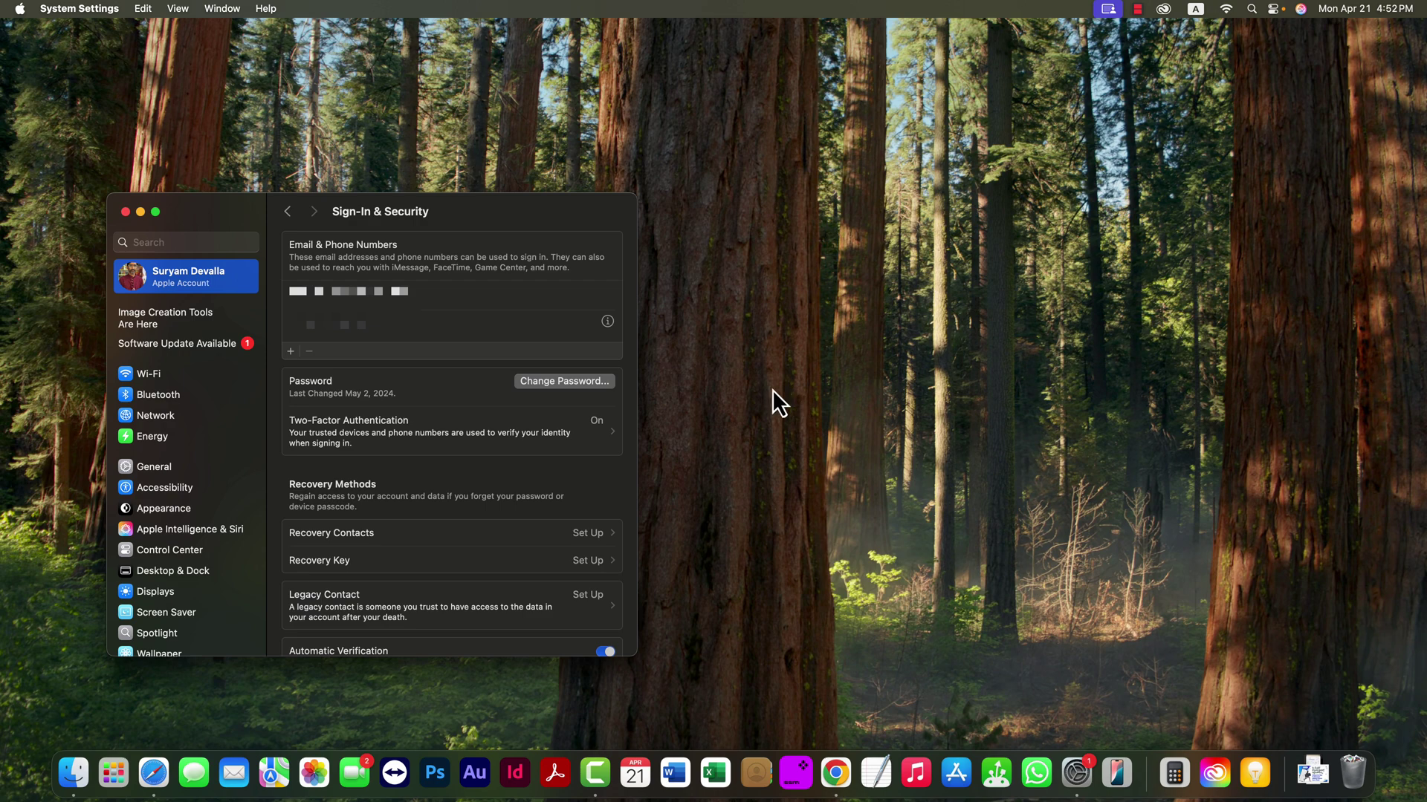
{"action": "left_click", "coordinate": [755, 402]}
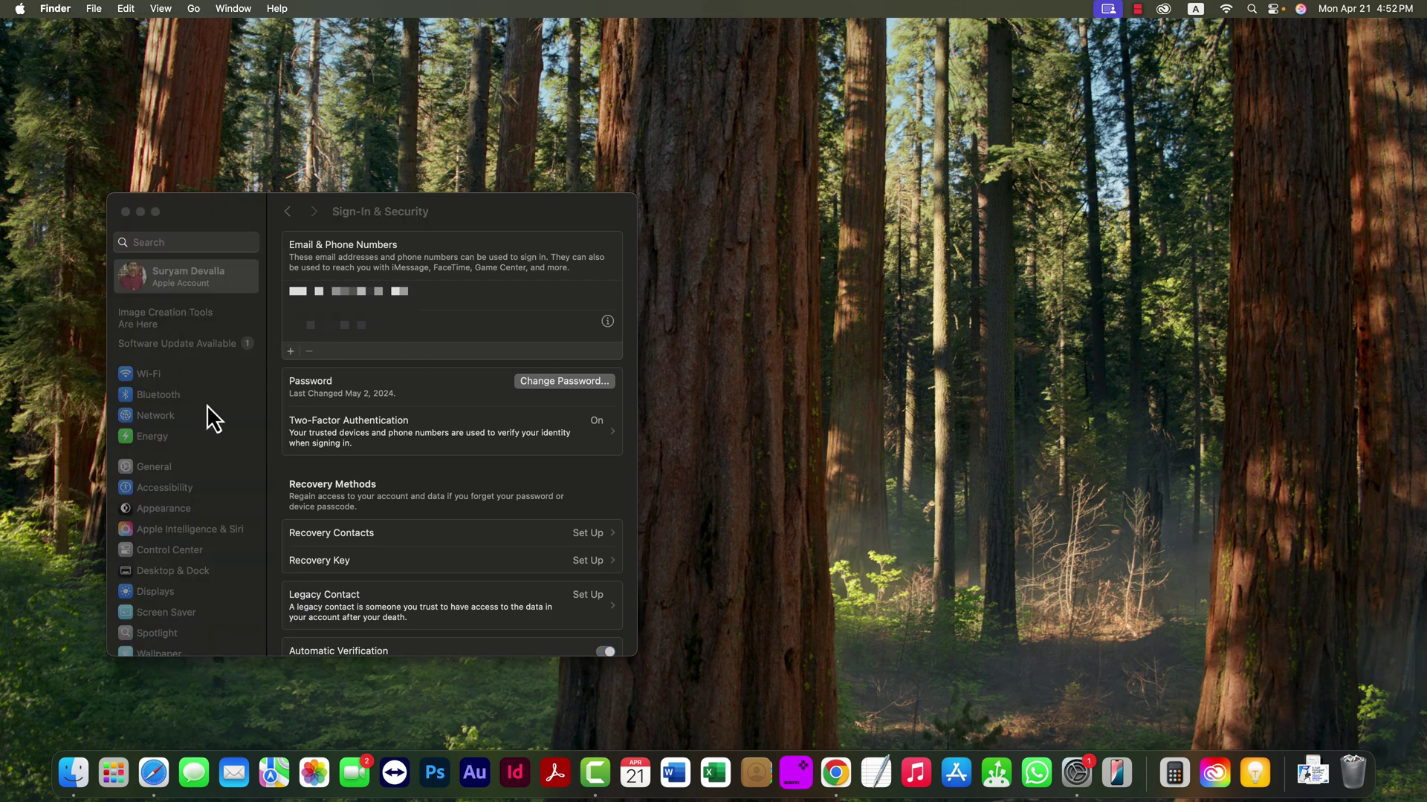
Step: Open the Lock Screen settings and check the delay options for requiring a password after the screen saver begins or the display turns off
{"action": "left_click", "coordinate": [283, 215]}
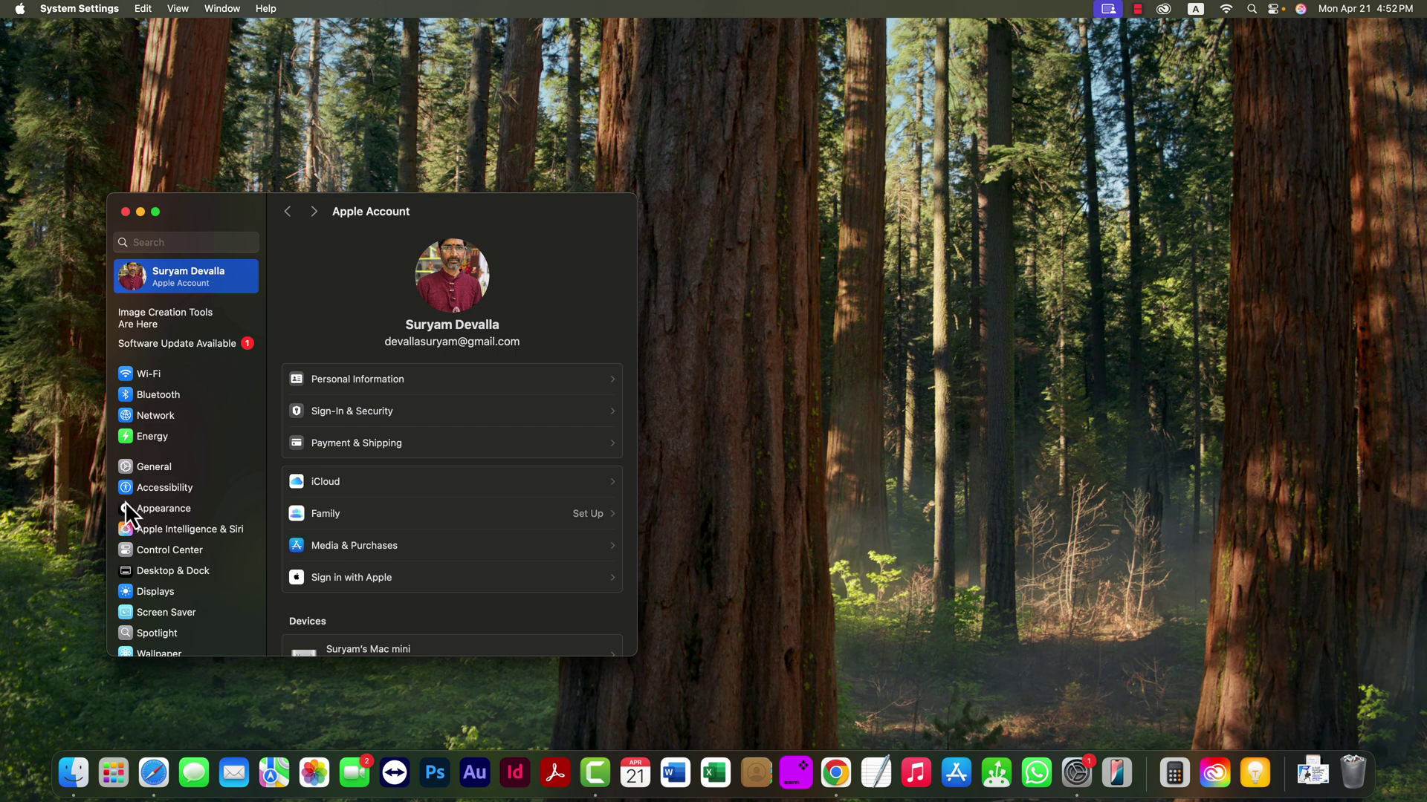
{"action": "scroll", "coordinate": [190, 586], "scroll_direction": "down", "scroll_amount": 3}
{"action": "scroll", "coordinate": [194, 585], "scroll_direction": "down", "scroll_amount": 4}
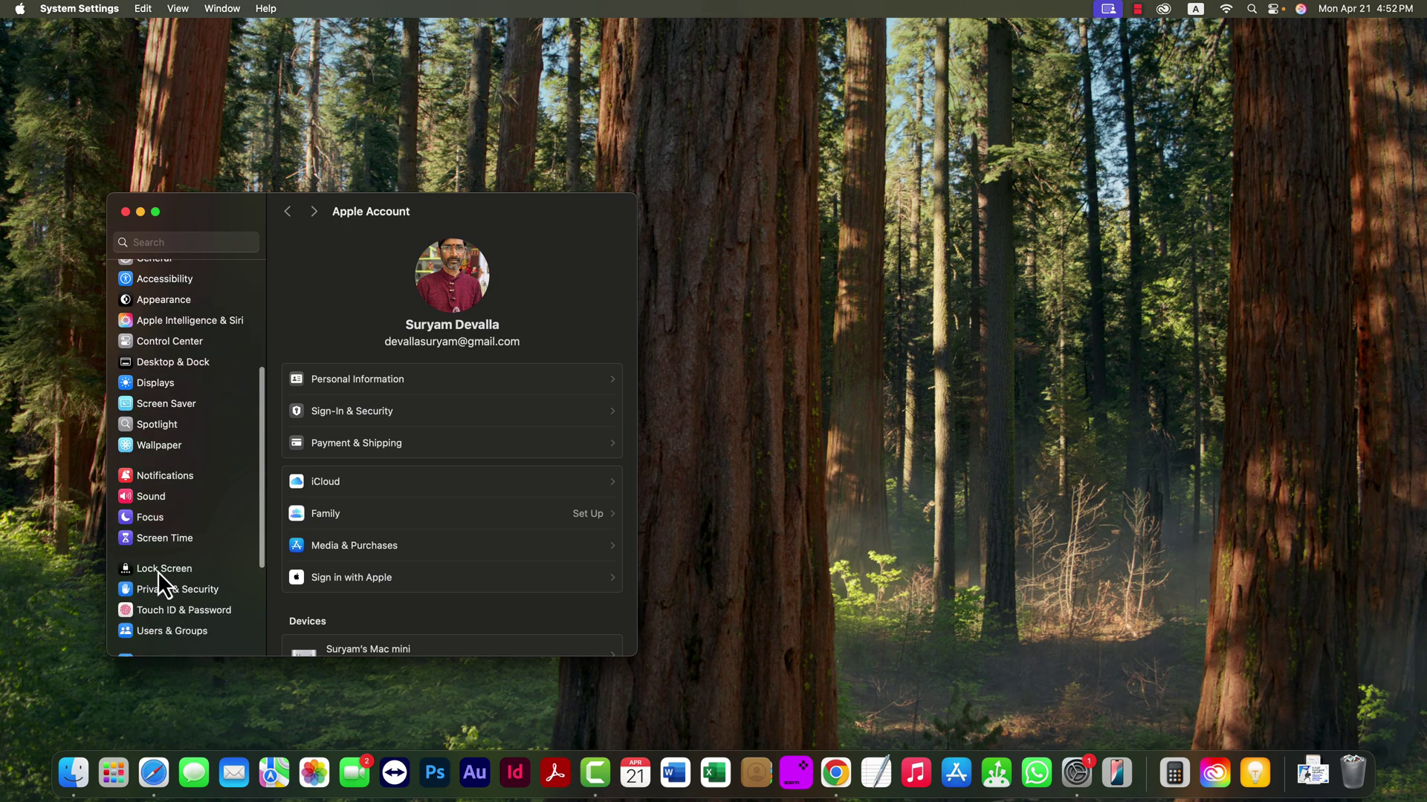
{"action": "left_click", "coordinate": [159, 571]}
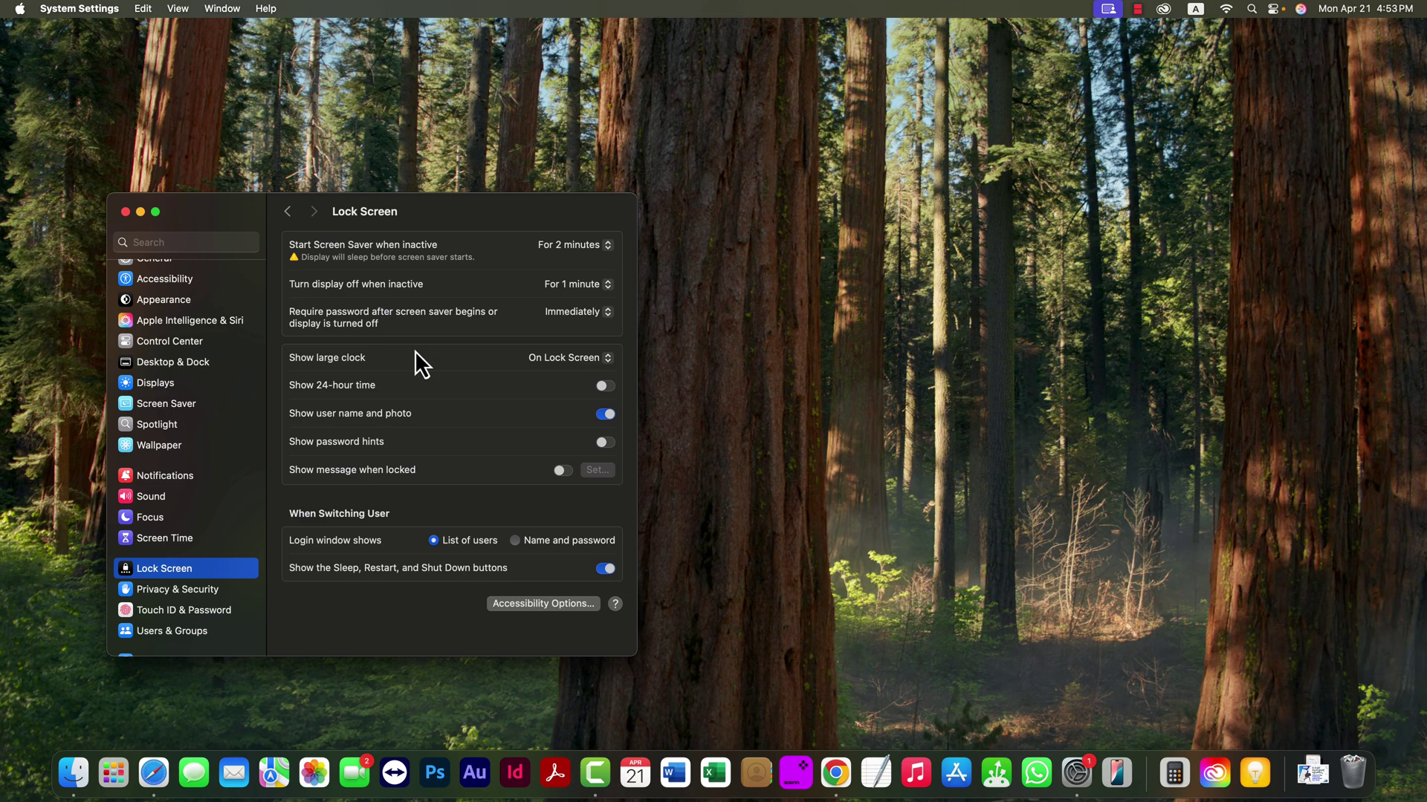
{"action": "left_click", "coordinate": [606, 315]}
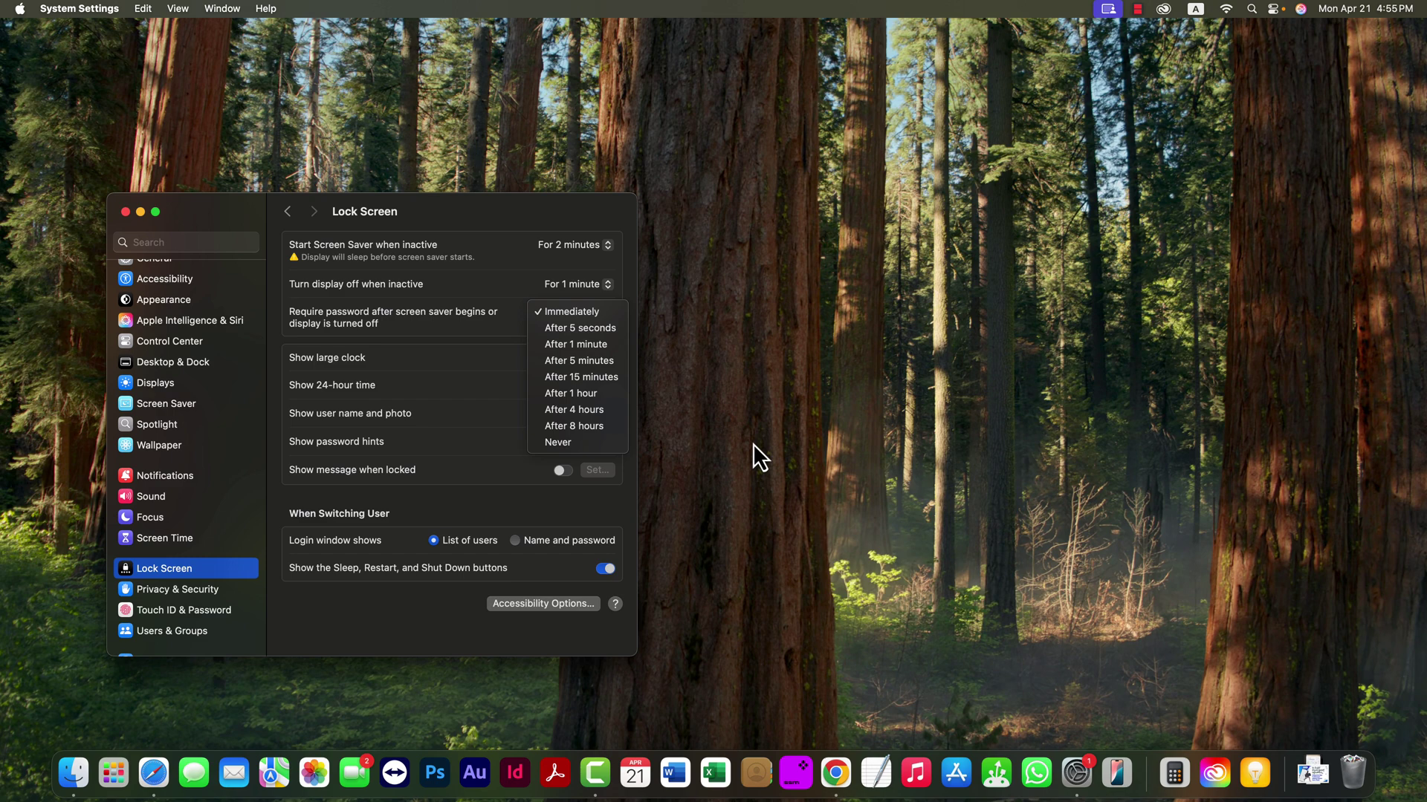
{"action": "left_click", "coordinate": [788, 442]}
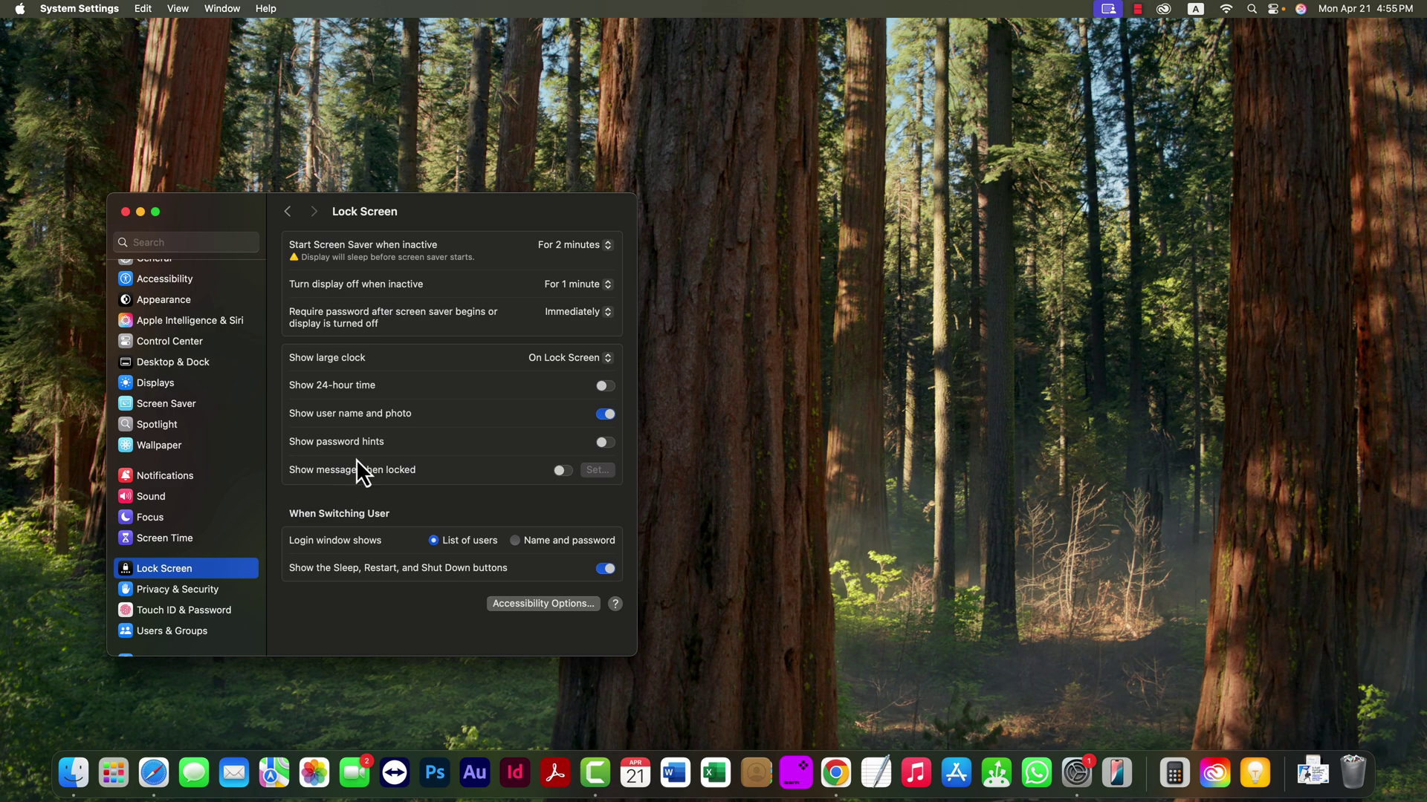
Step: Enable the message shown when the Mac is locked and confirm its message entry dialog
{"action": "left_click", "coordinate": [556, 469]}
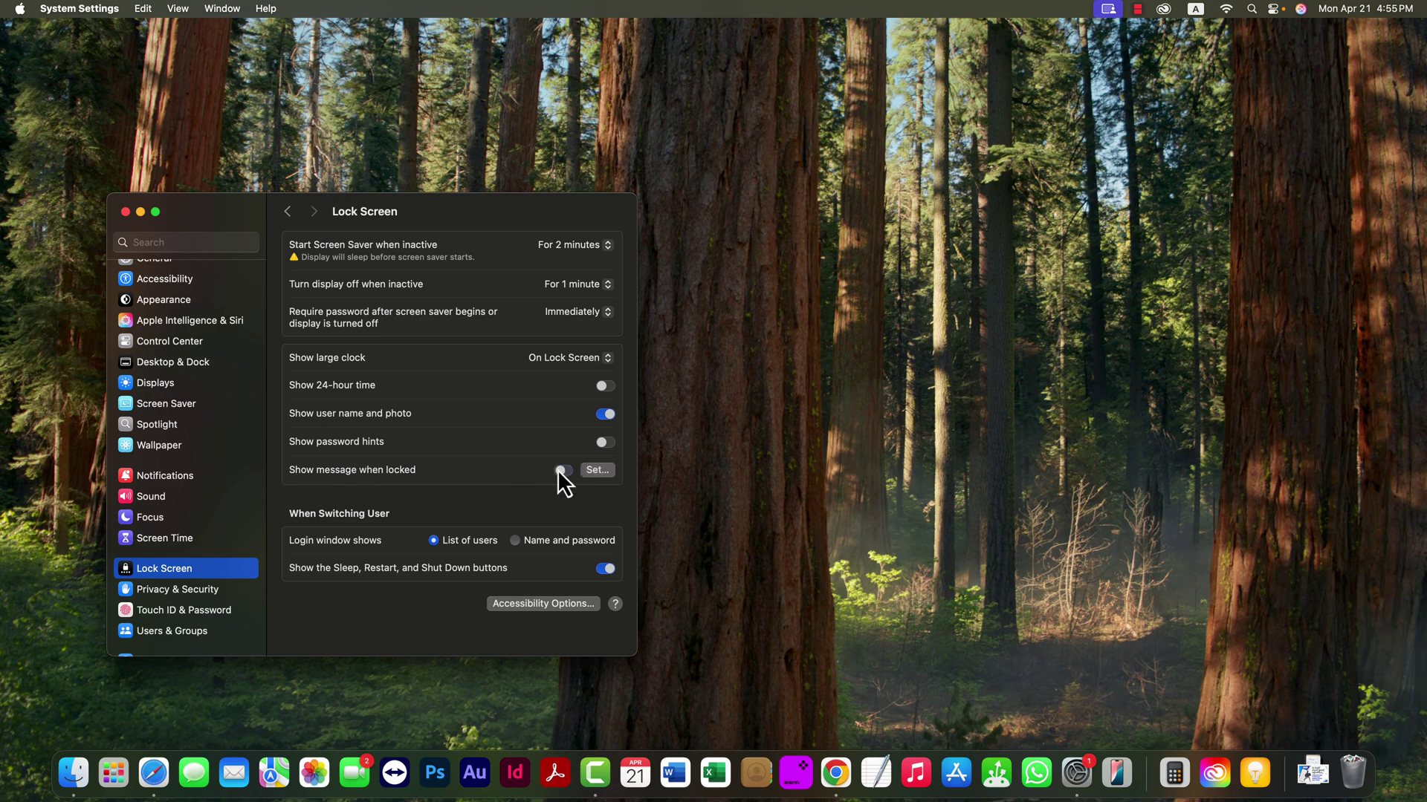
{"action": "left_click", "coordinate": [595, 473]}
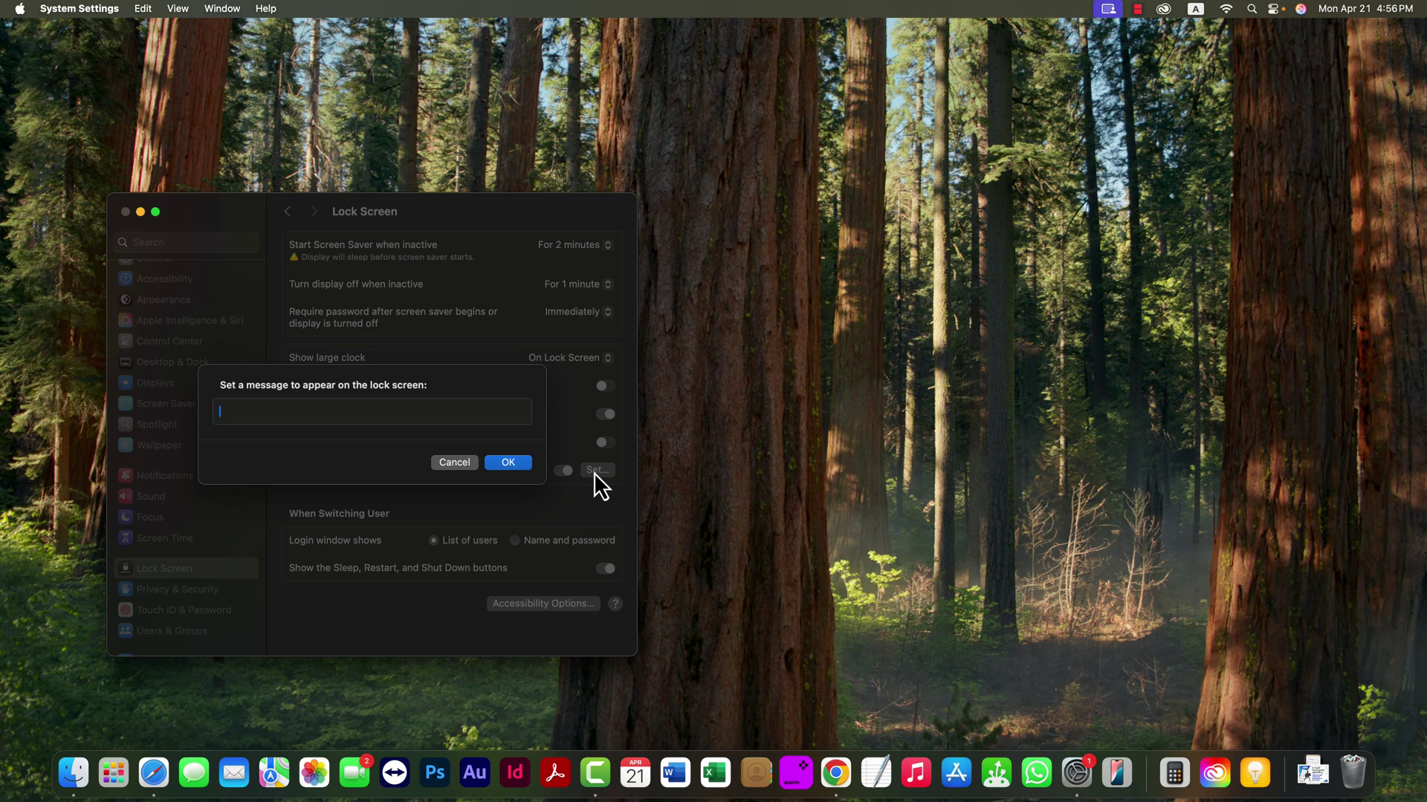
{"action": "left_click", "coordinate": [503, 466]}
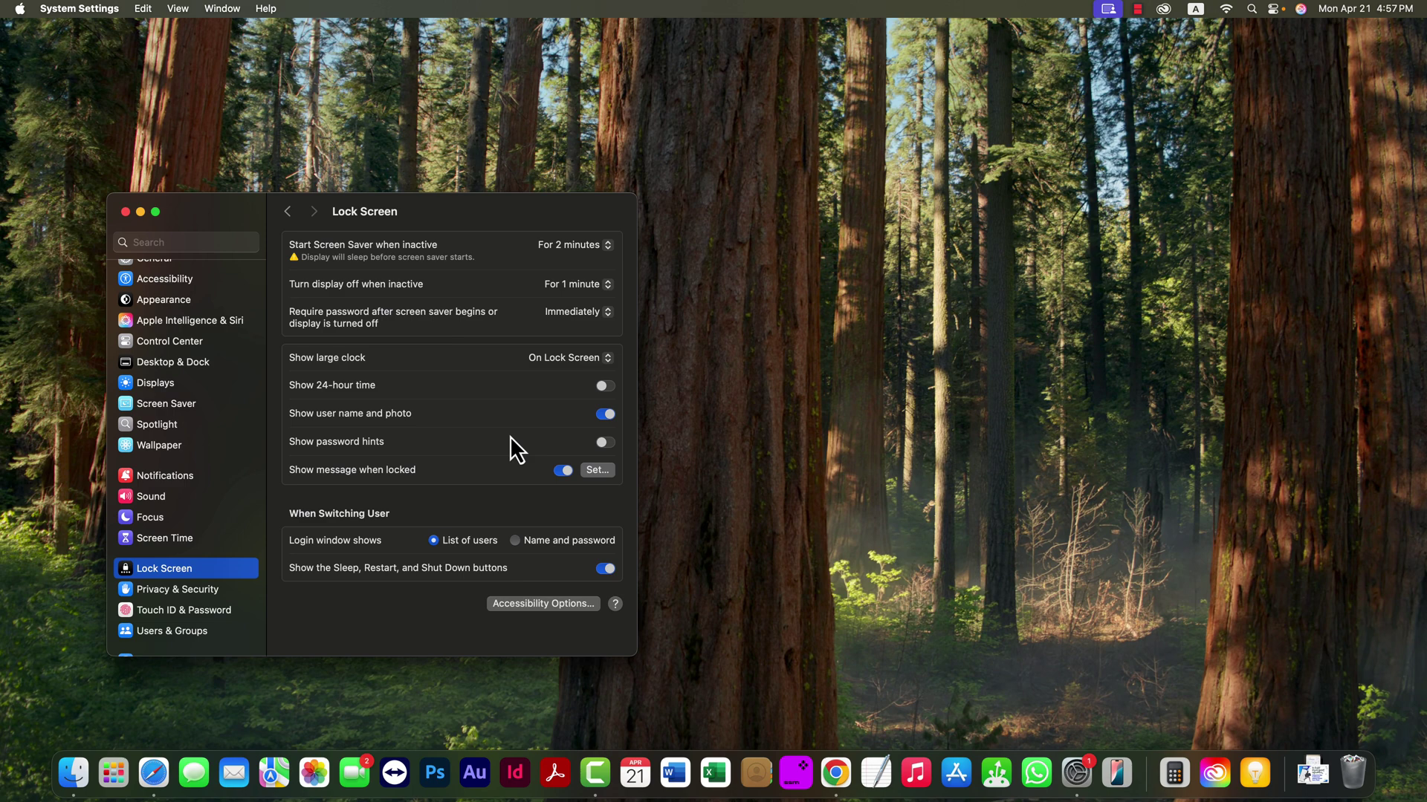
Step: In the Privacy & Security settings, restrict allowed applications to those from the App Store only
{"action": "scroll", "coordinate": [165, 448], "scroll_direction": "up", "scroll_amount": 4}
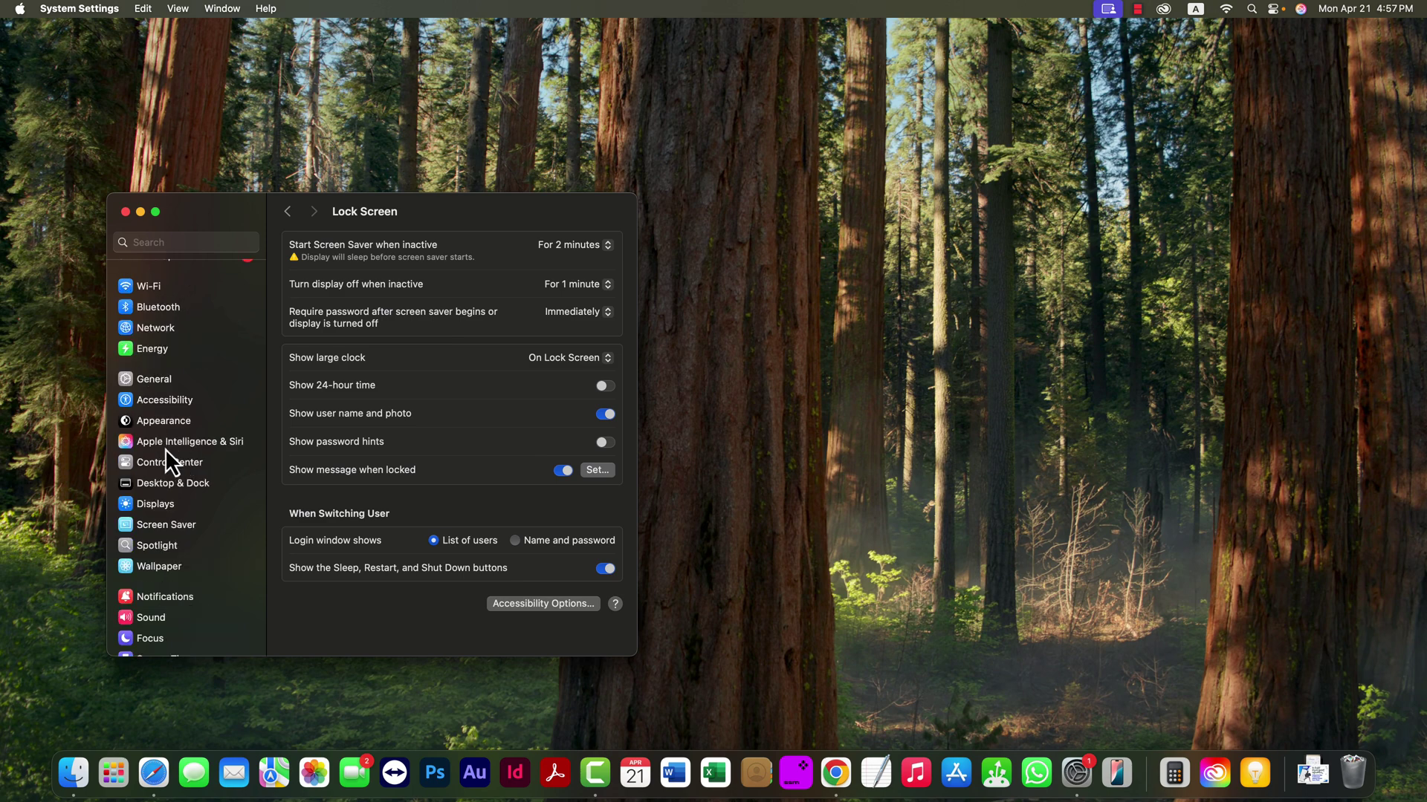
{"action": "scroll", "coordinate": [186, 438], "scroll_direction": "down", "scroll_amount": 6}
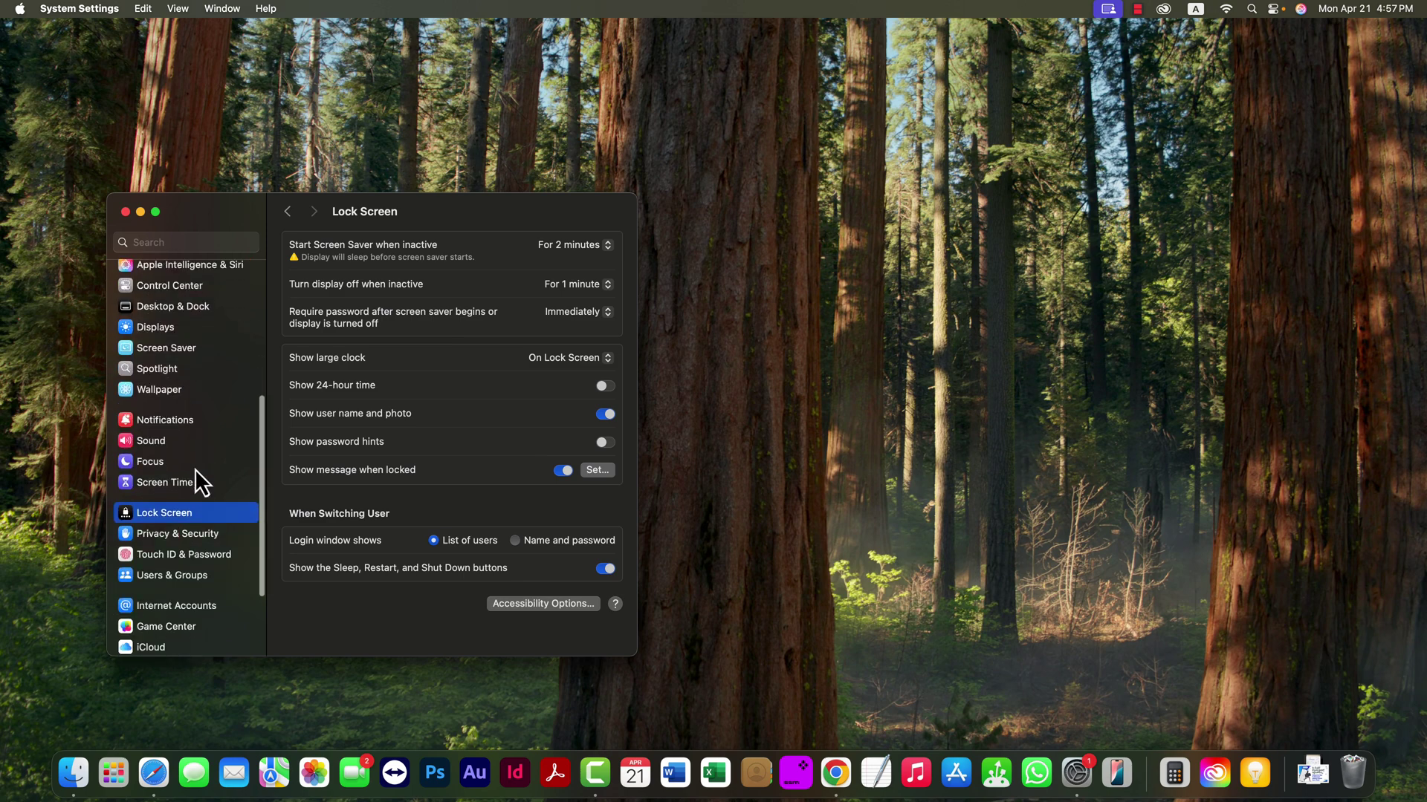
{"action": "left_click", "coordinate": [197, 532]}
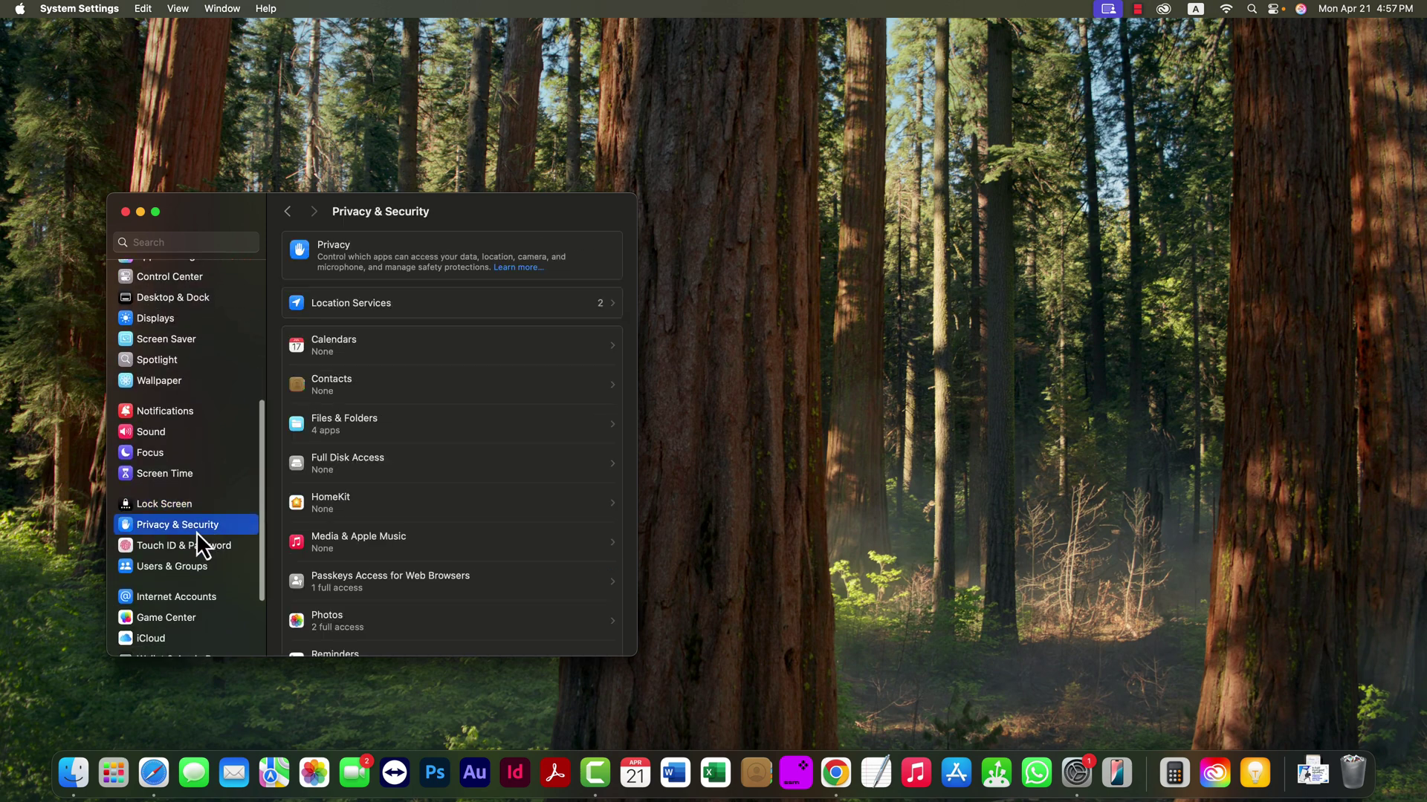
{"action": "scroll", "coordinate": [461, 535], "scroll_direction": "down", "scroll_amount": 2}
{"action": "scroll", "coordinate": [407, 556], "scroll_direction": "down", "scroll_amount": 10}
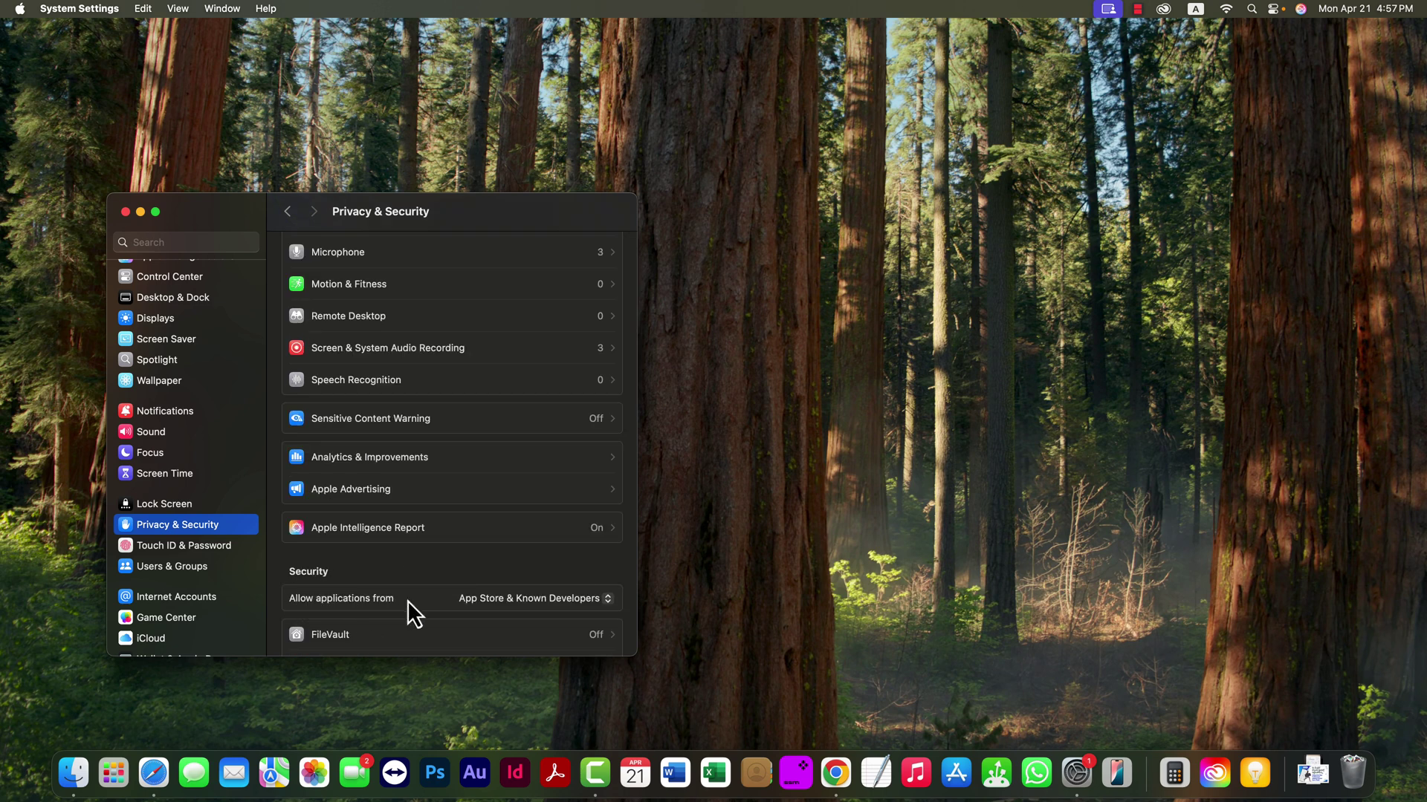
{"action": "left_click", "coordinate": [608, 599]}
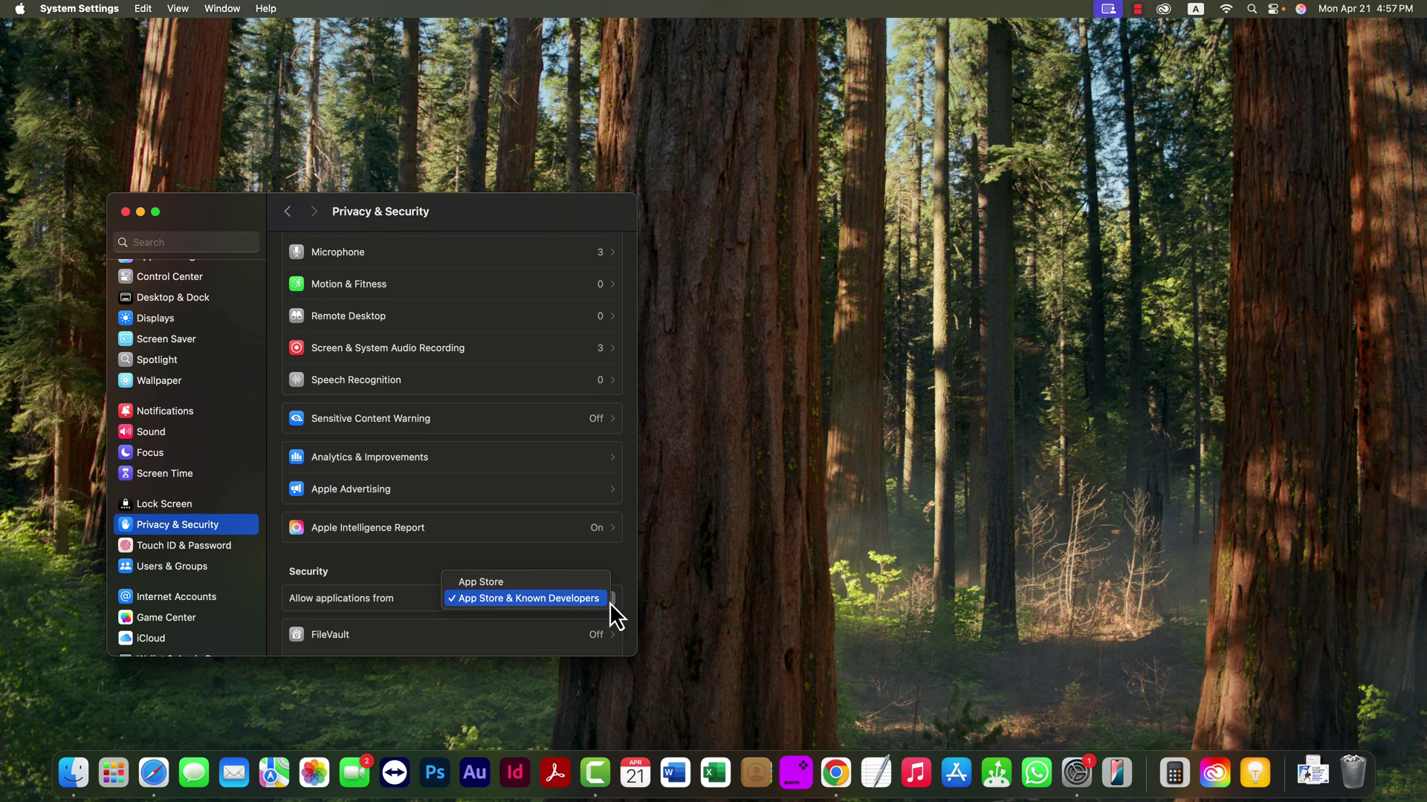
{"action": "left_click", "coordinate": [497, 584]}
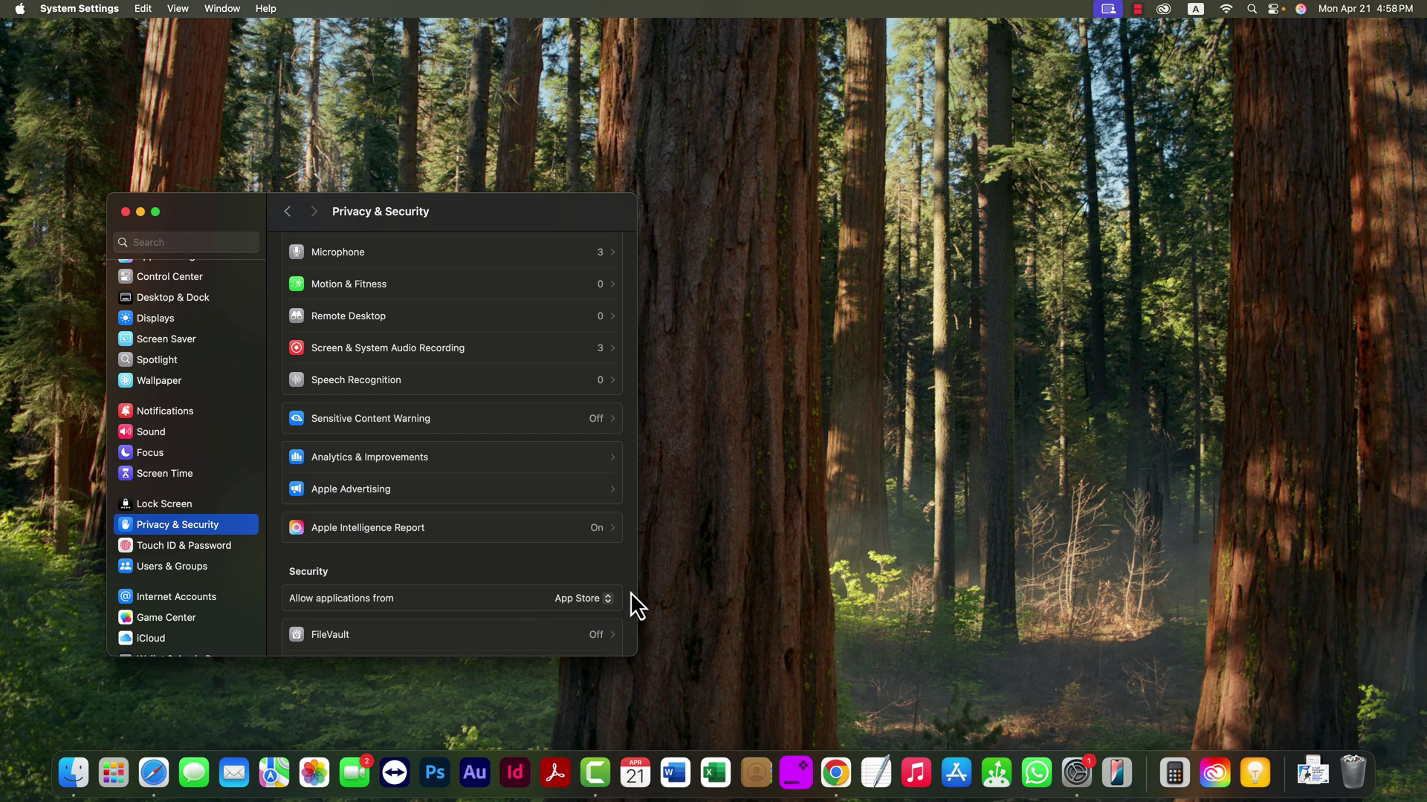
{"action": "left_click", "coordinate": [606, 604]}
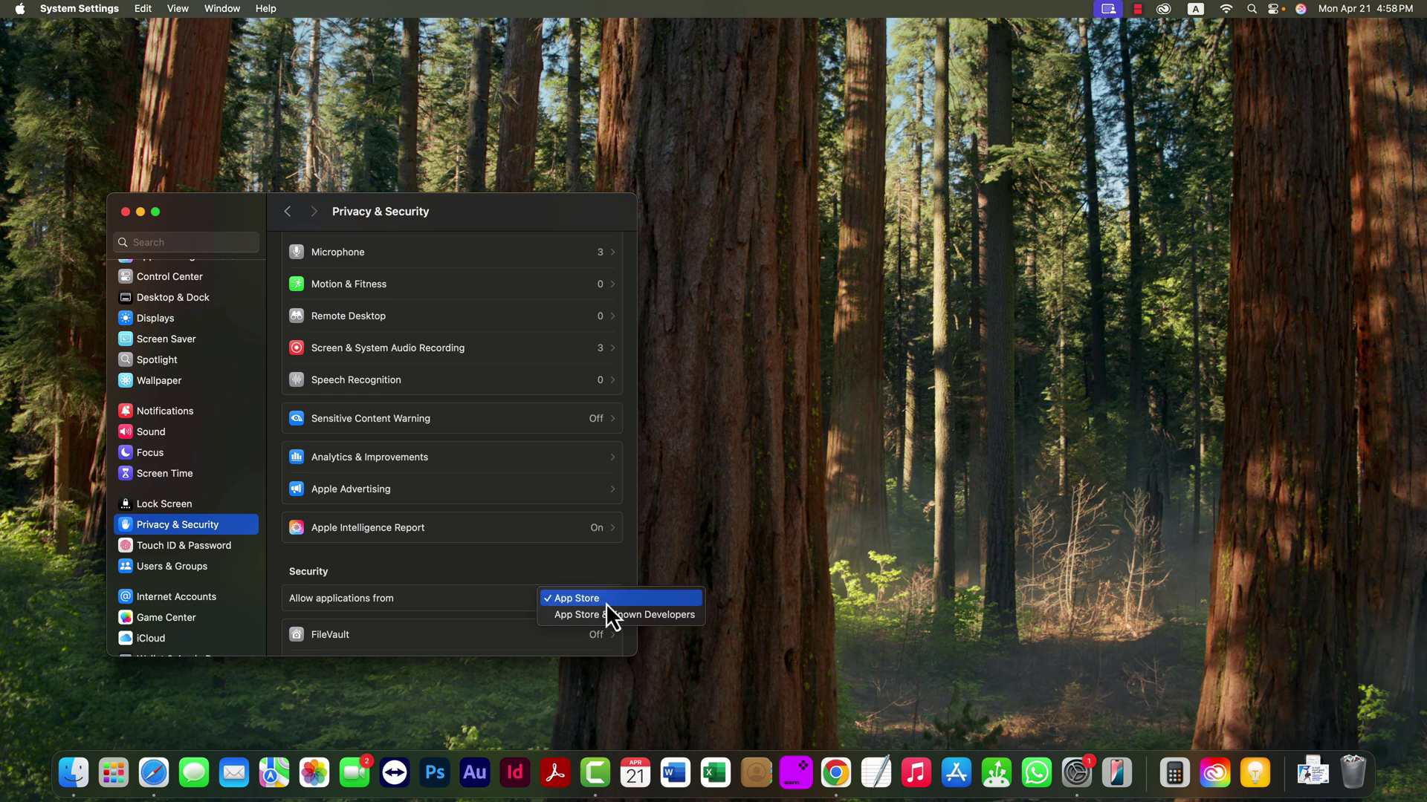
{"action": "left_click", "coordinate": [579, 605]}
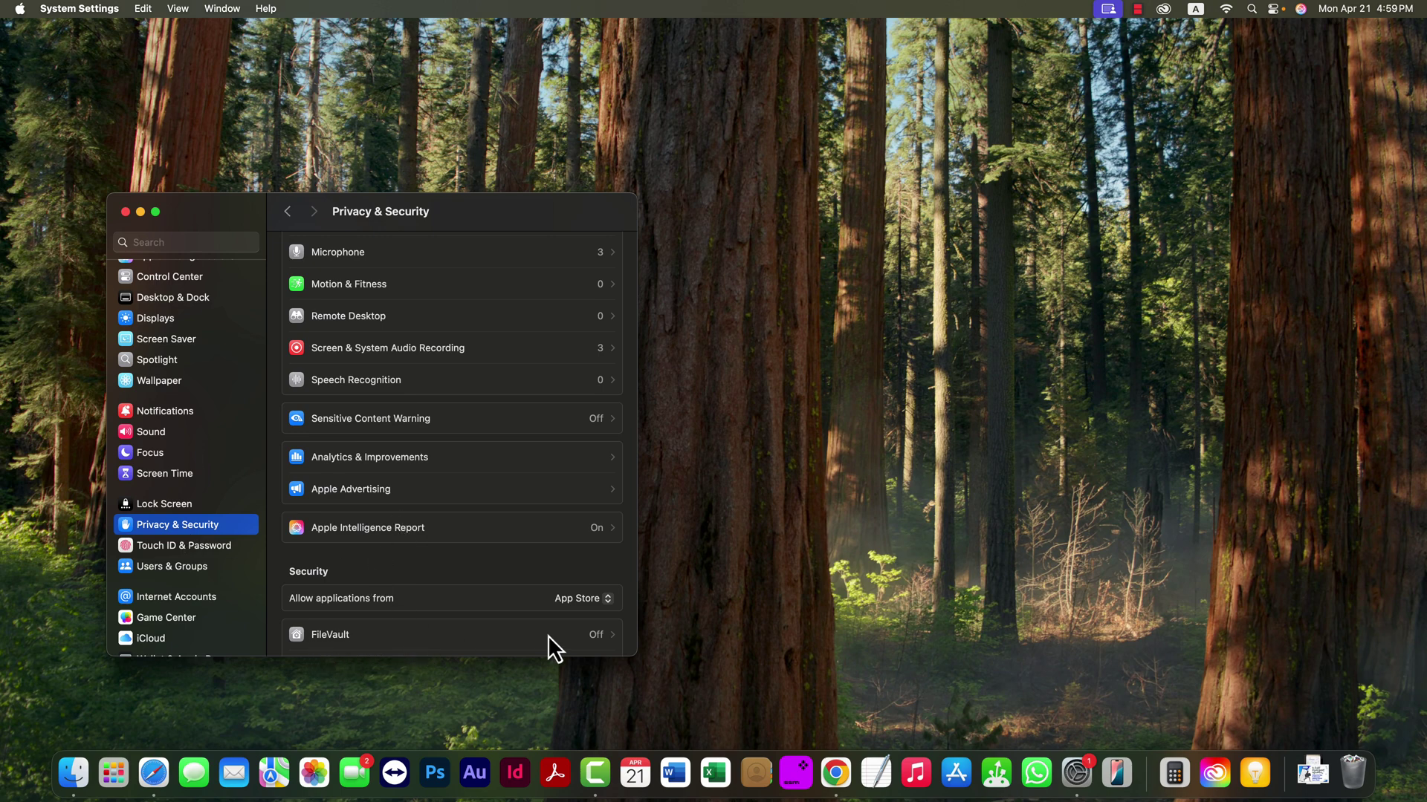
Step: Try to turn on FileVault disk encryption, entering the administrator password, and cancel at the choice between iCloud unlock and a recovery key
{"action": "left_click", "coordinate": [572, 636]}
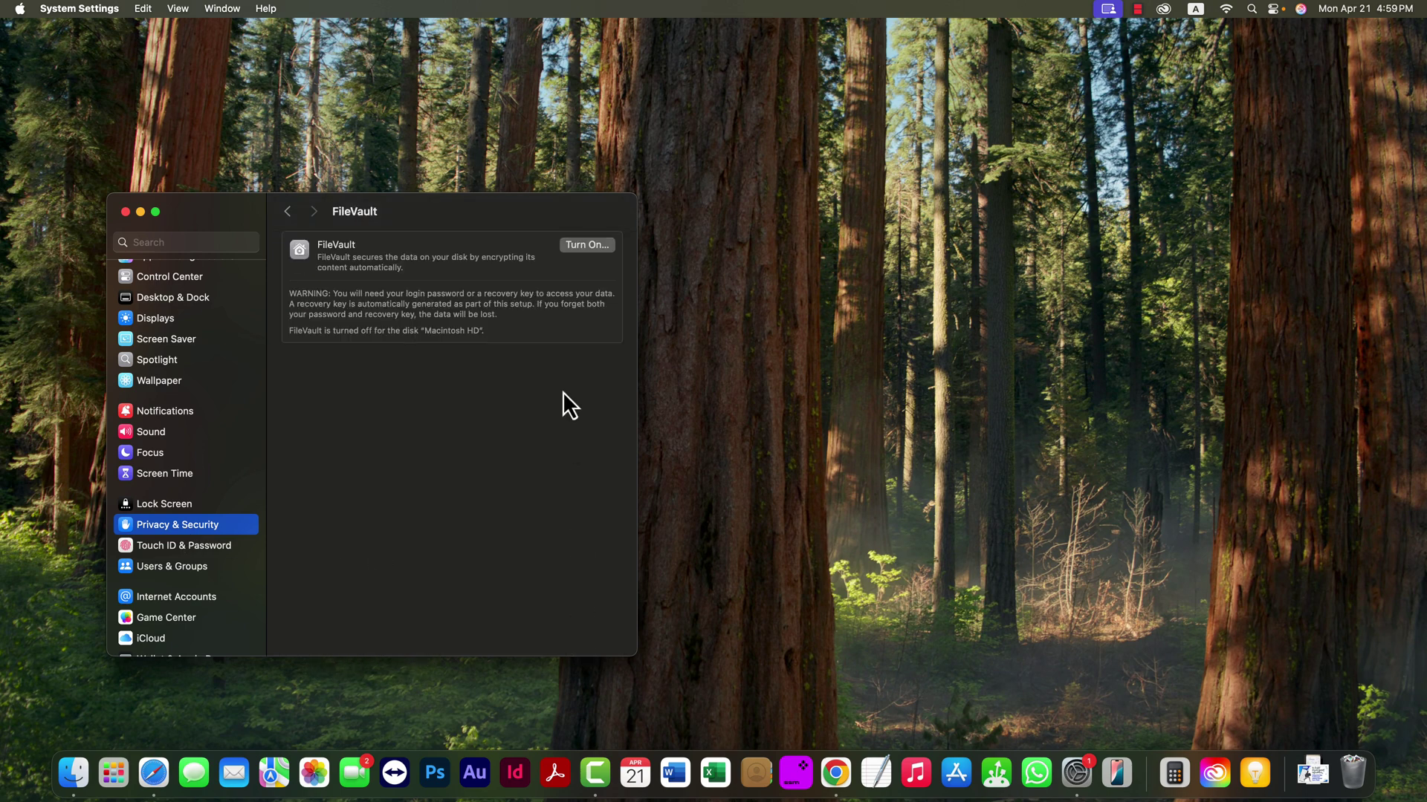
{"action": "left_click", "coordinate": [572, 251]}
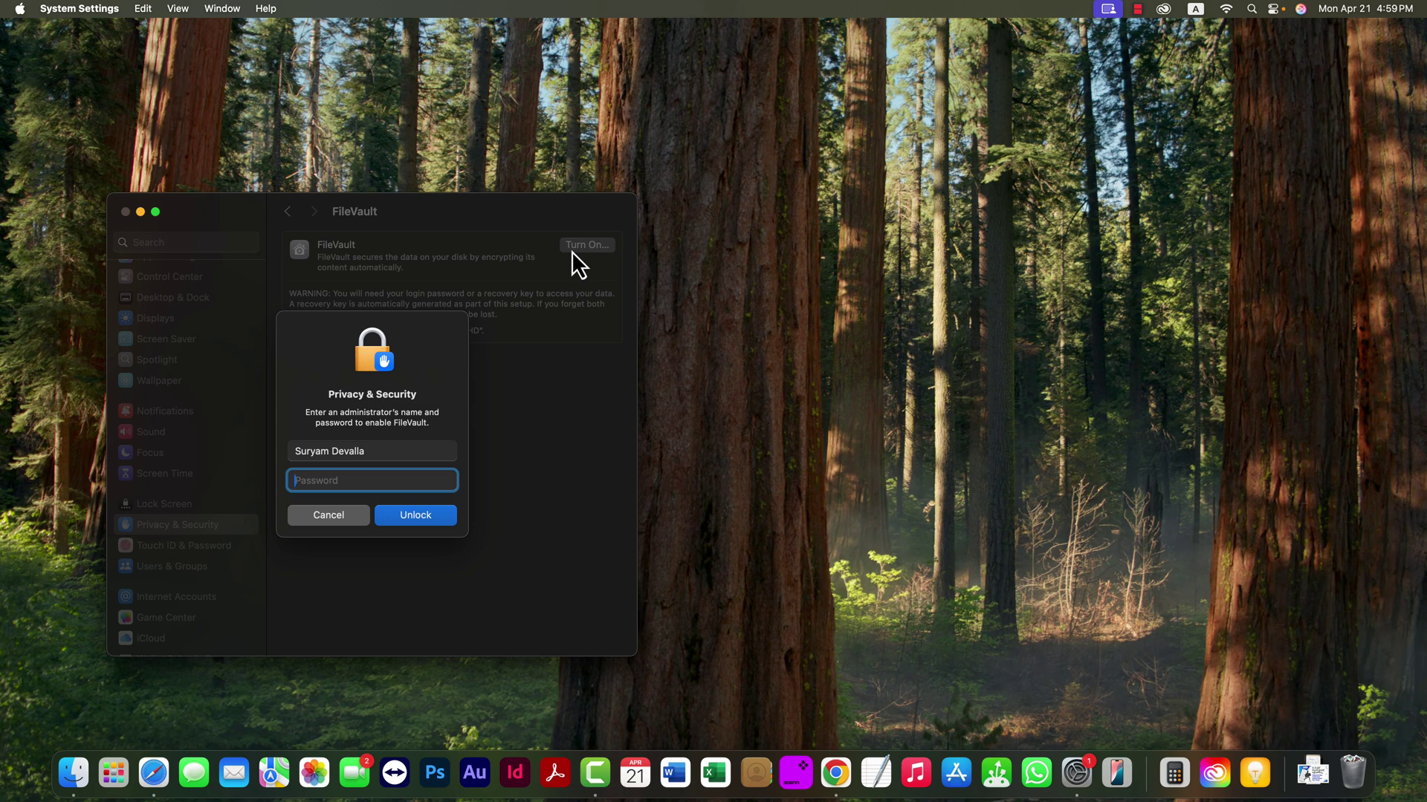
{"action": "type", "text": "****"}
{"action": "key", "text": "Return"}
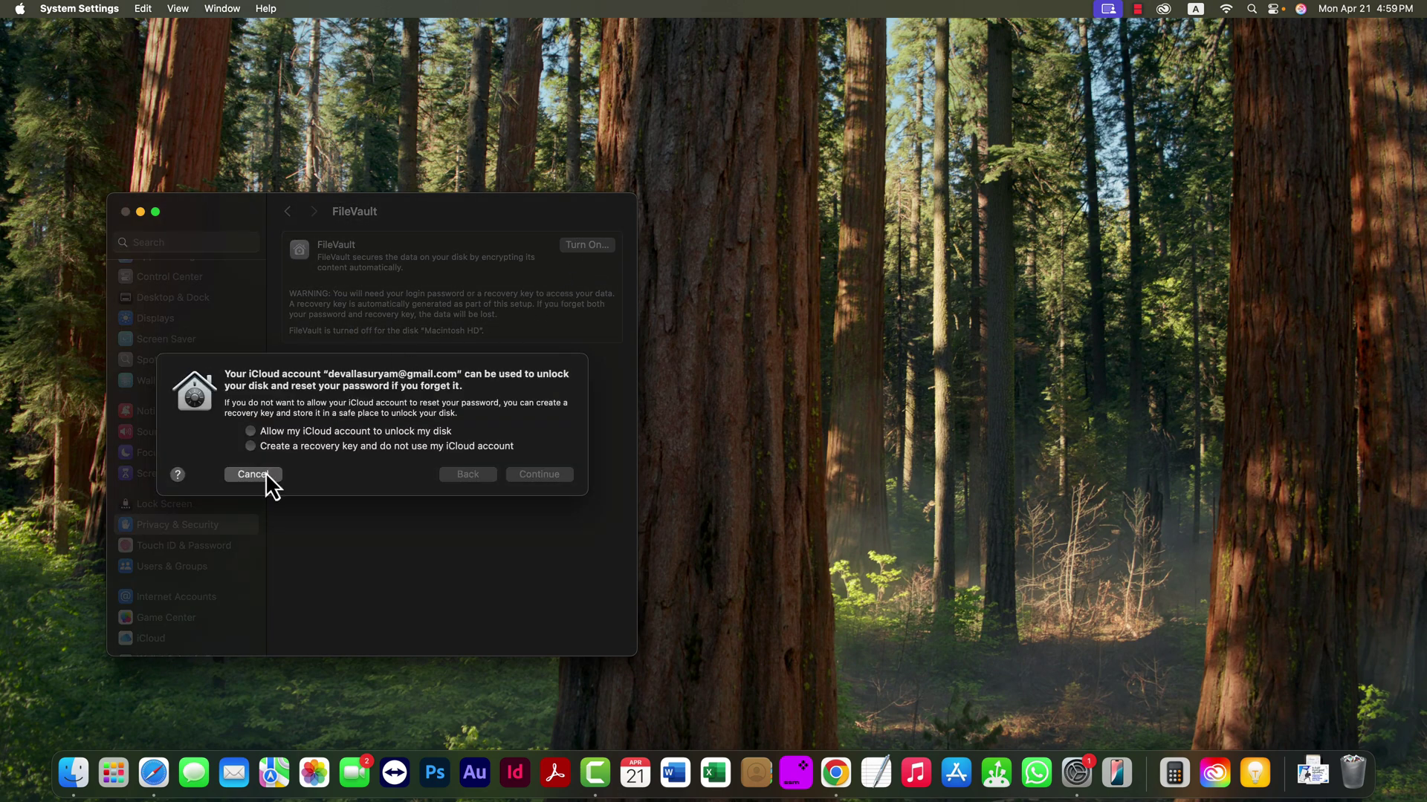
{"action": "left_click", "coordinate": [252, 474]}
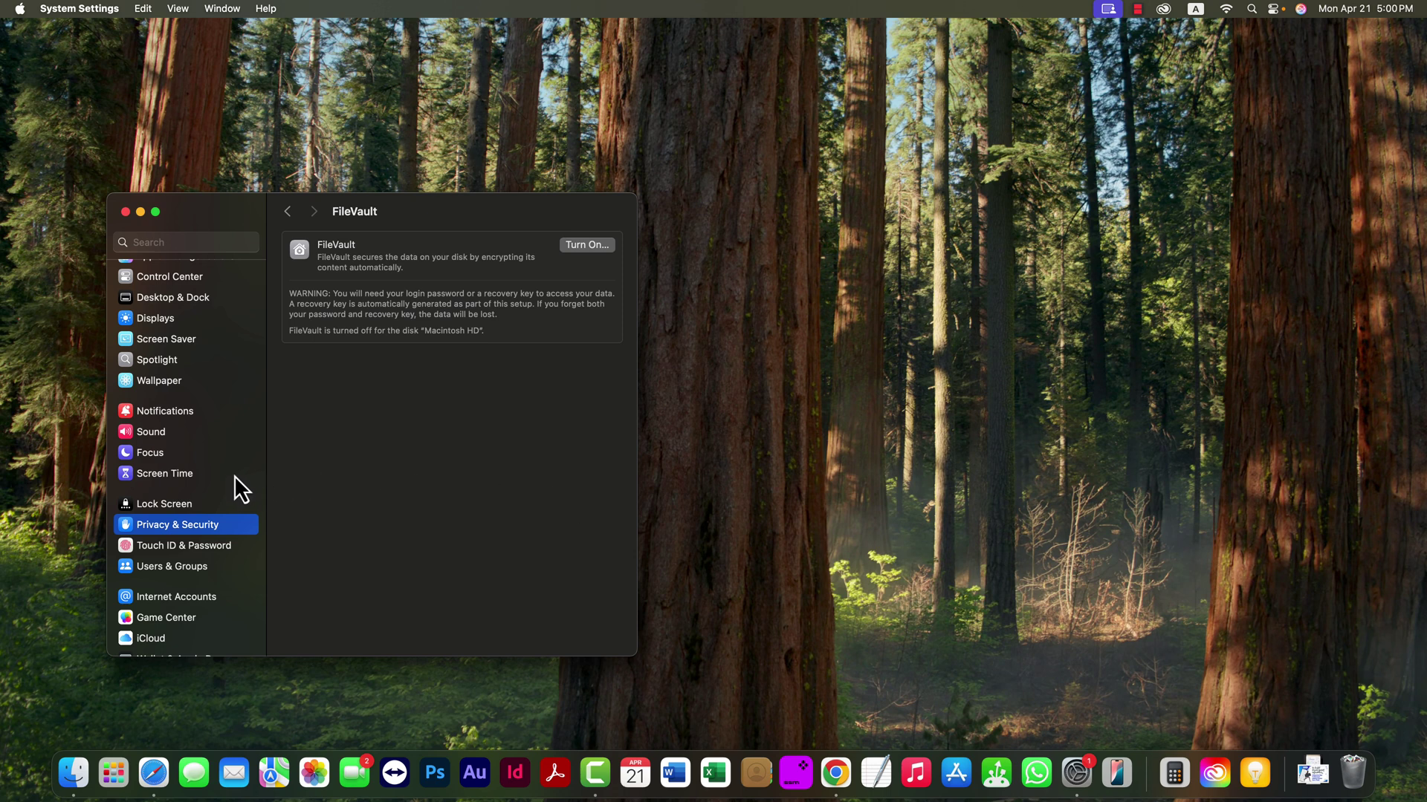
Step: Open the Sharing page in the General settings to review which content, accessory, internet and advanced sharing services are enabled
{"action": "scroll", "coordinate": [234, 476], "scroll_direction": "up", "scroll_amount": 5}
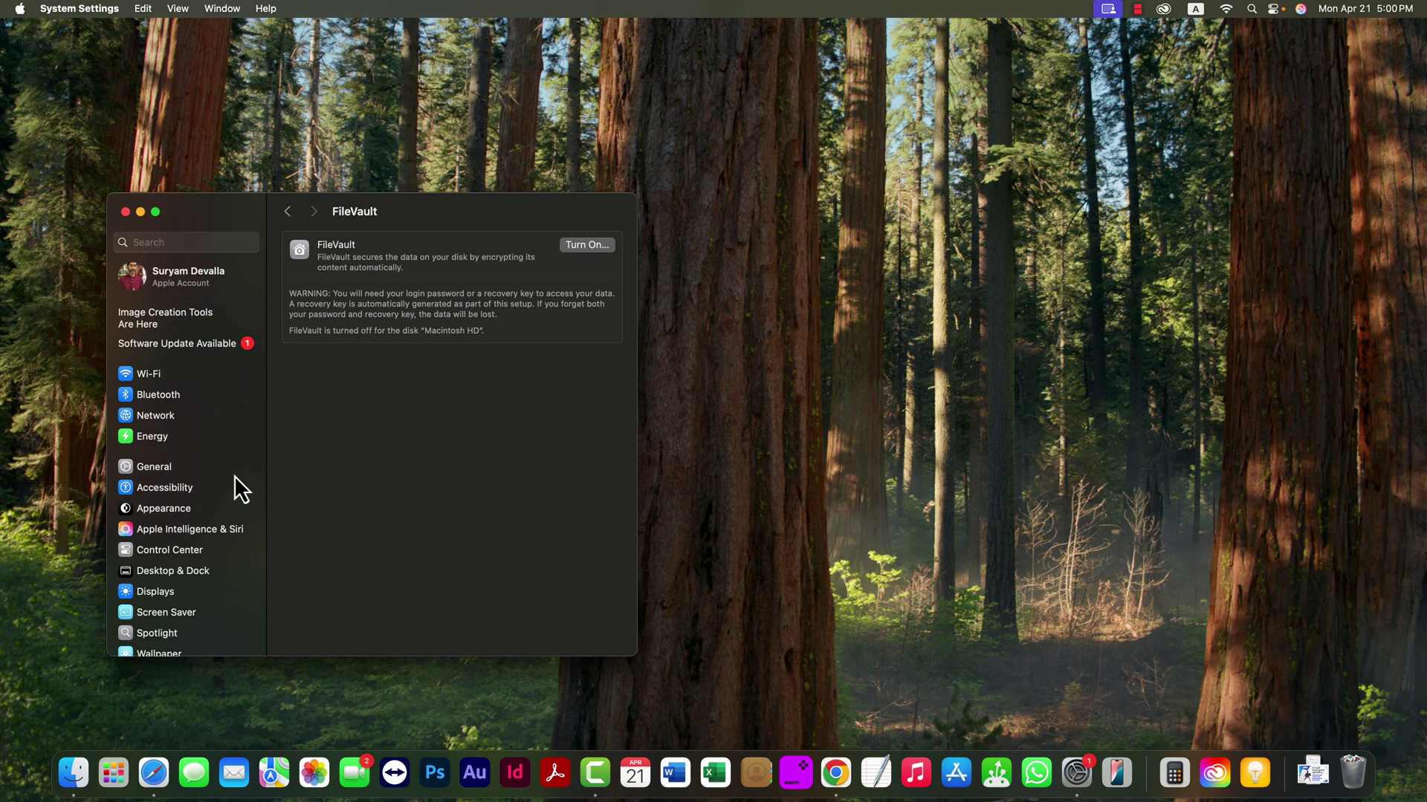
{"action": "left_click", "coordinate": [157, 471]}
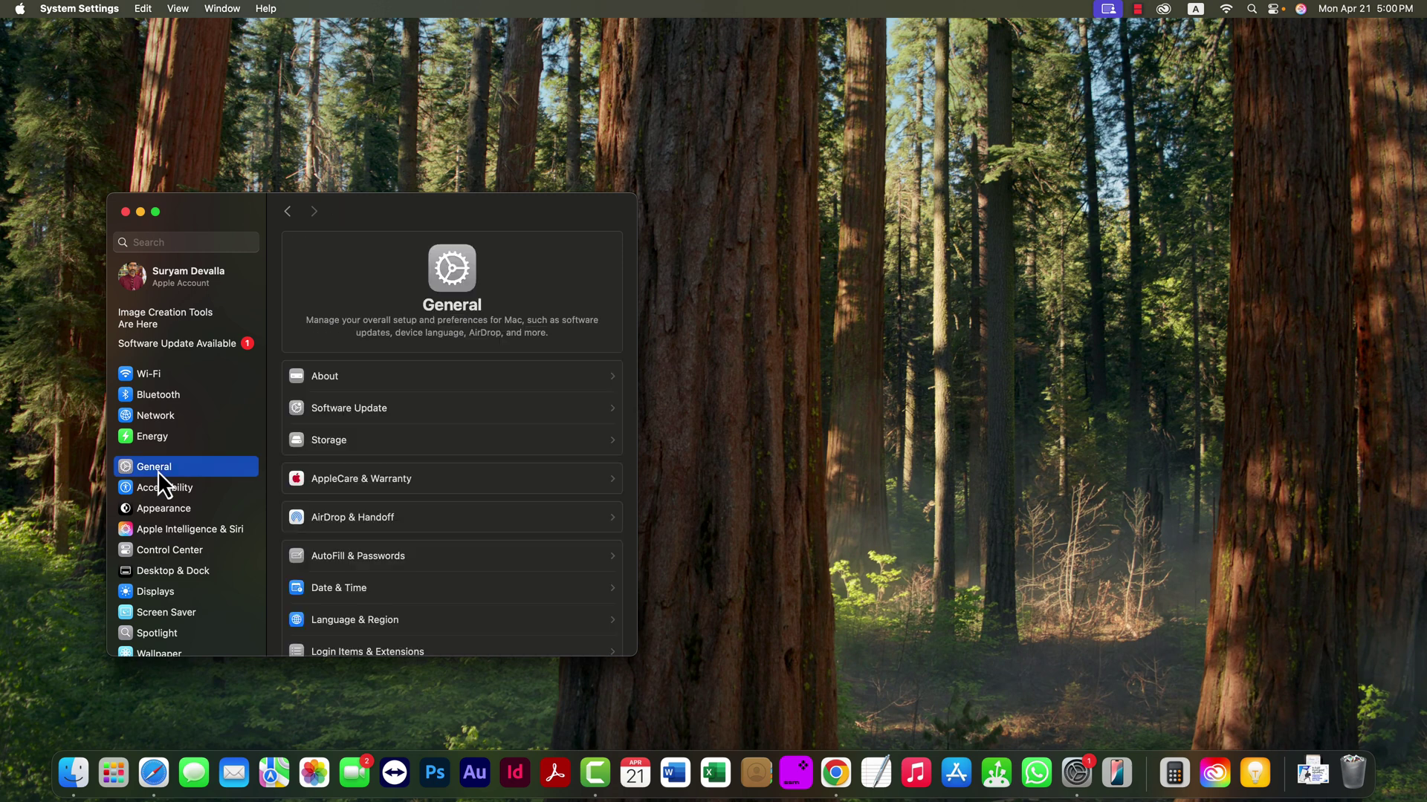
{"action": "scroll", "coordinate": [374, 520], "scroll_direction": "down", "scroll_amount": 5}
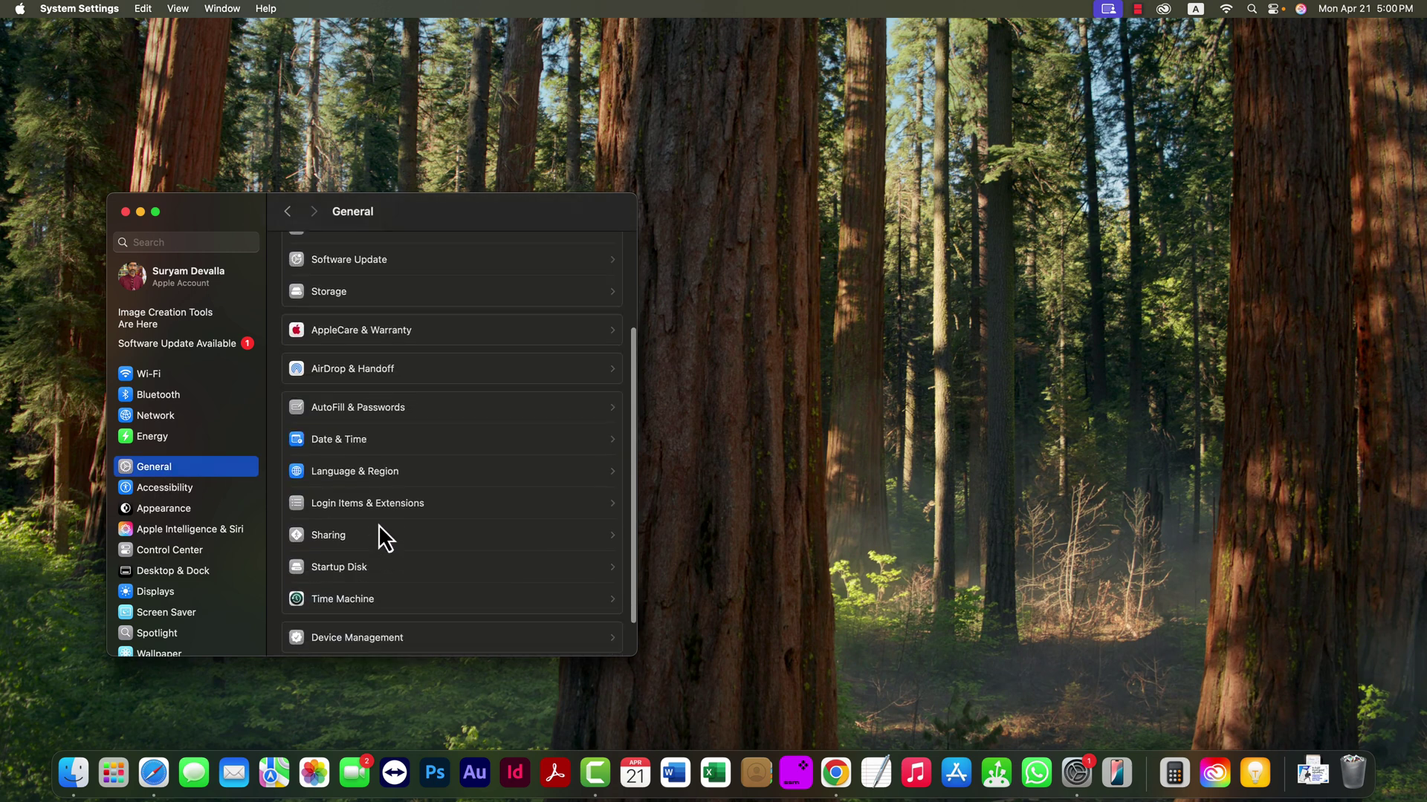
{"action": "left_click", "coordinate": [327, 519]}
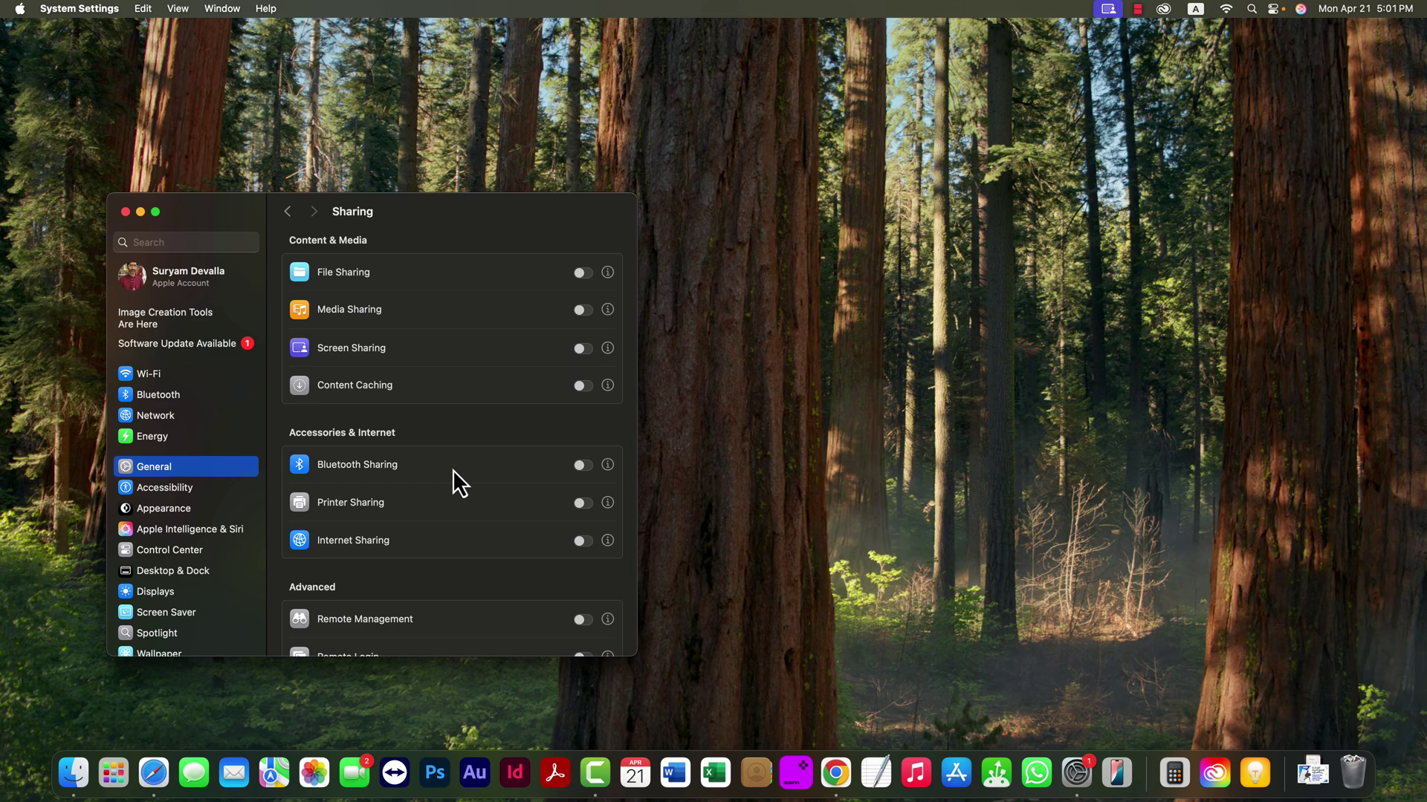
Step: In the Wi-Fi settings, turn off Auto-Join for both known networks, the 4G one and the 5G one
{"action": "left_click", "coordinate": [158, 379]}
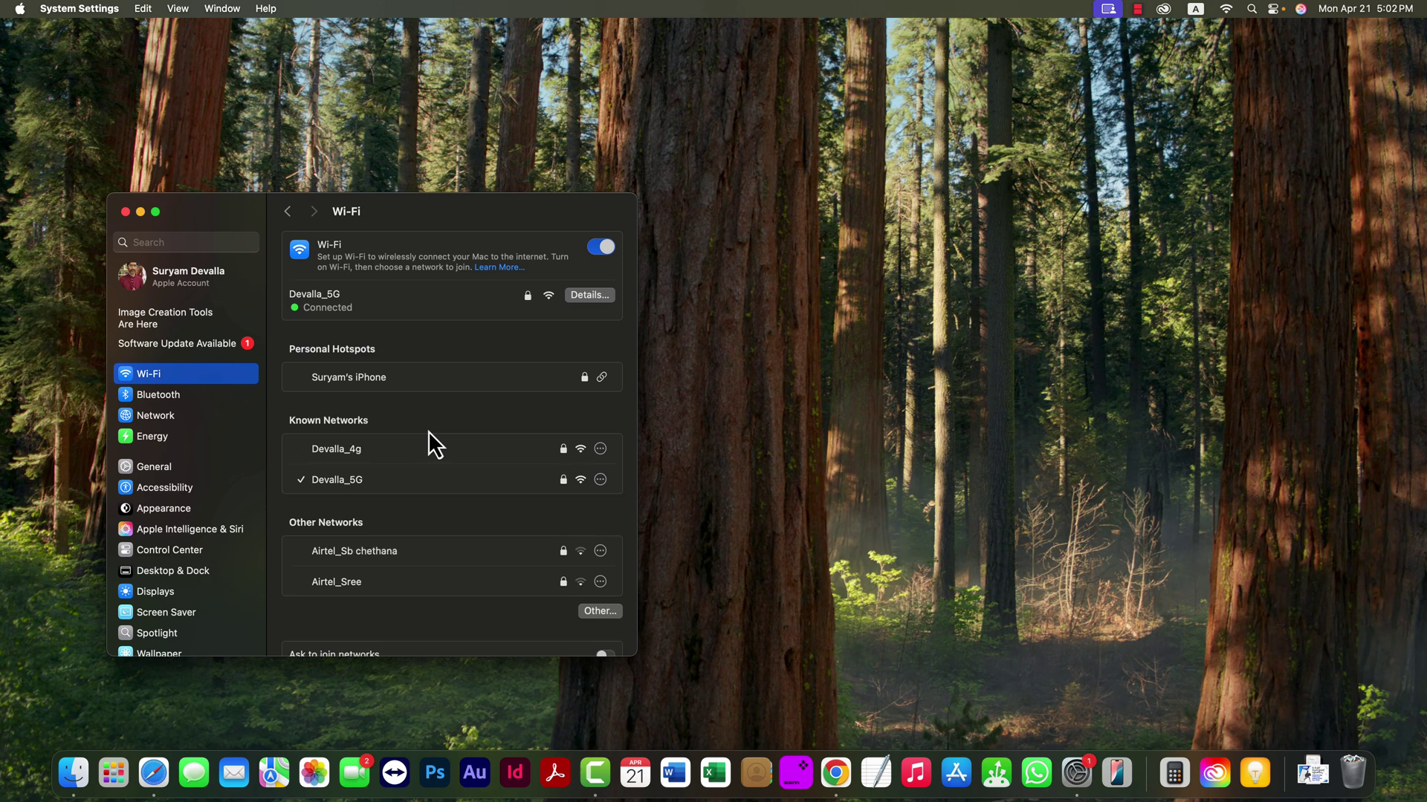
{"action": "mouse_move", "coordinate": [318, 450]}
{"action": "left_click", "coordinate": [600, 450]}
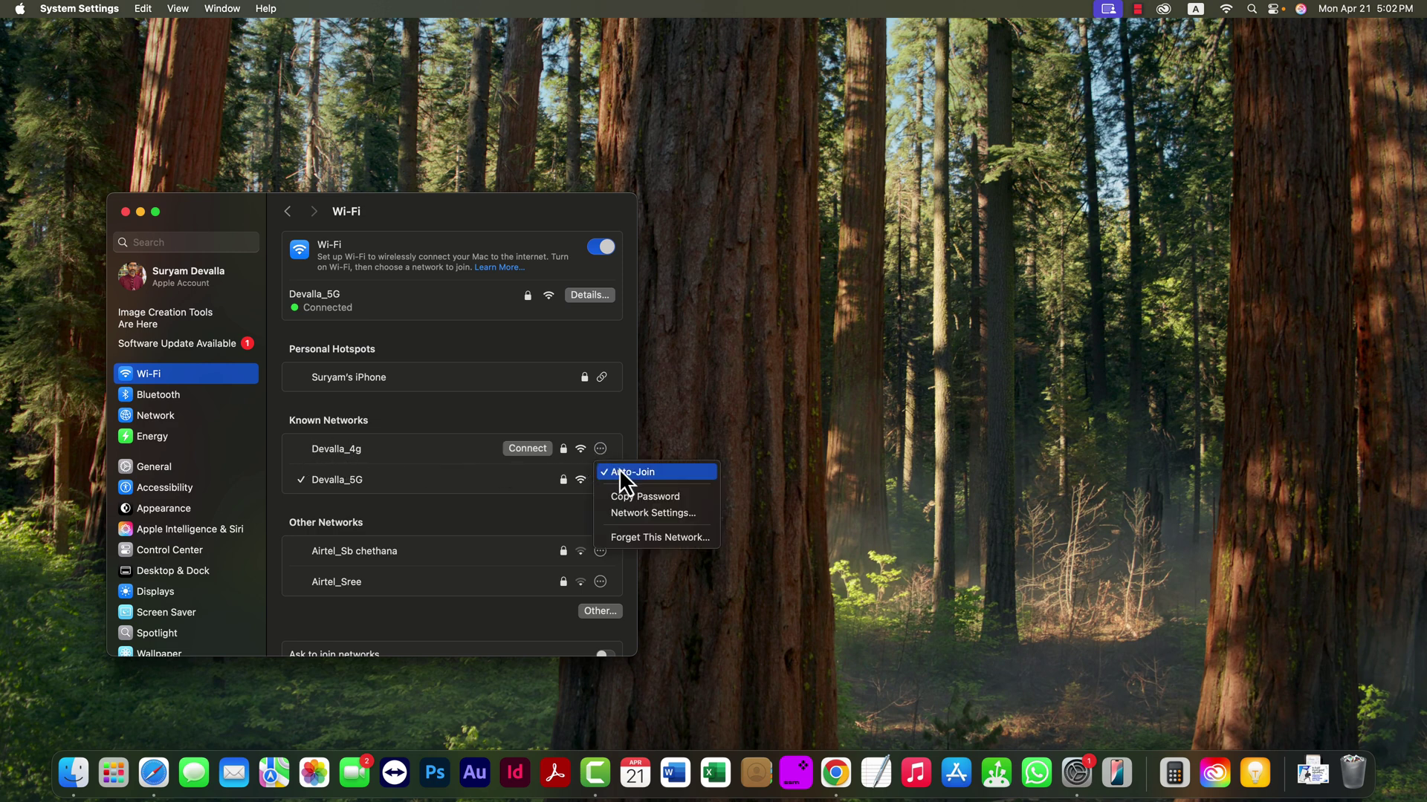
{"action": "left_click", "coordinate": [628, 473]}
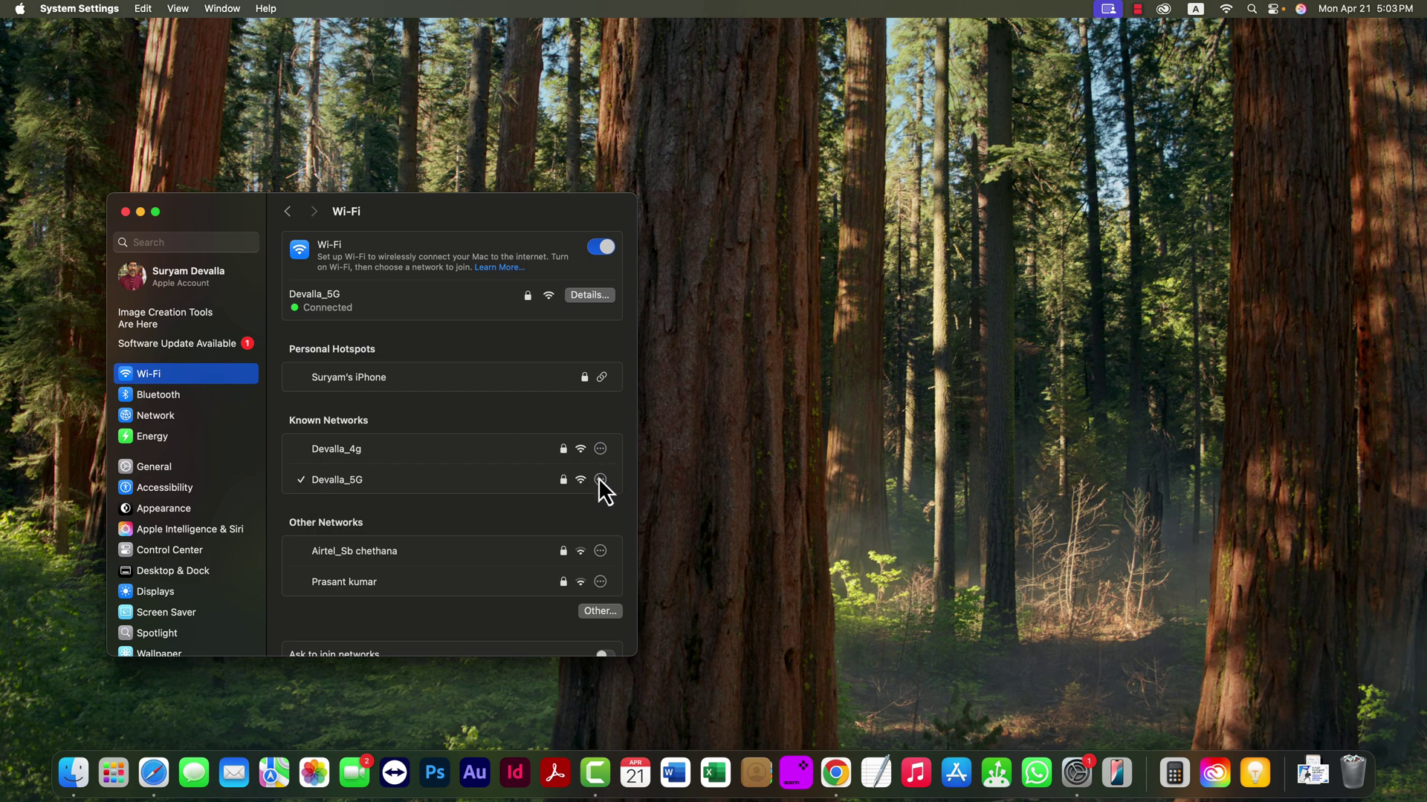
{"action": "left_click", "coordinate": [599, 479]}
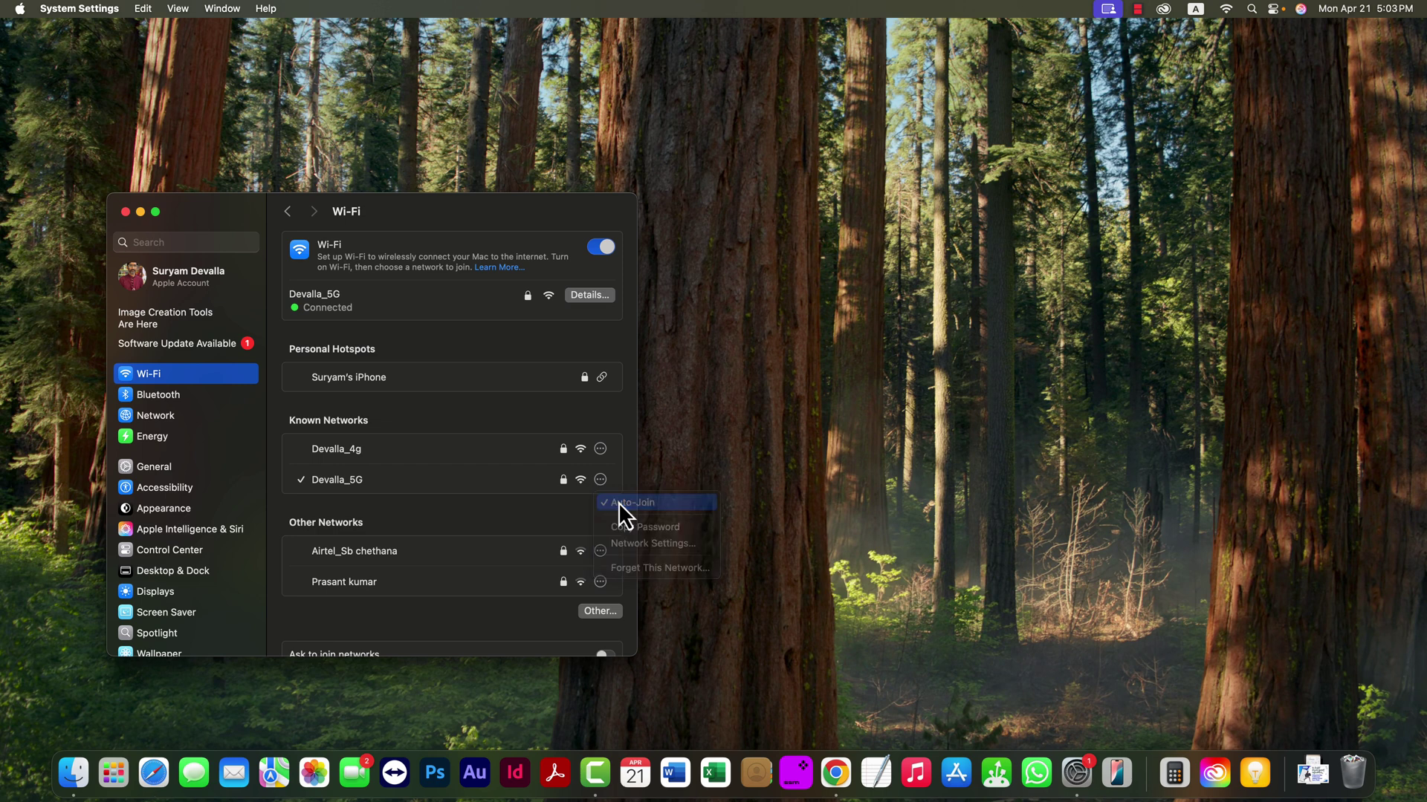
{"action": "left_click", "coordinate": [618, 503]}
{"action": "left_click", "coordinate": [600, 482]}
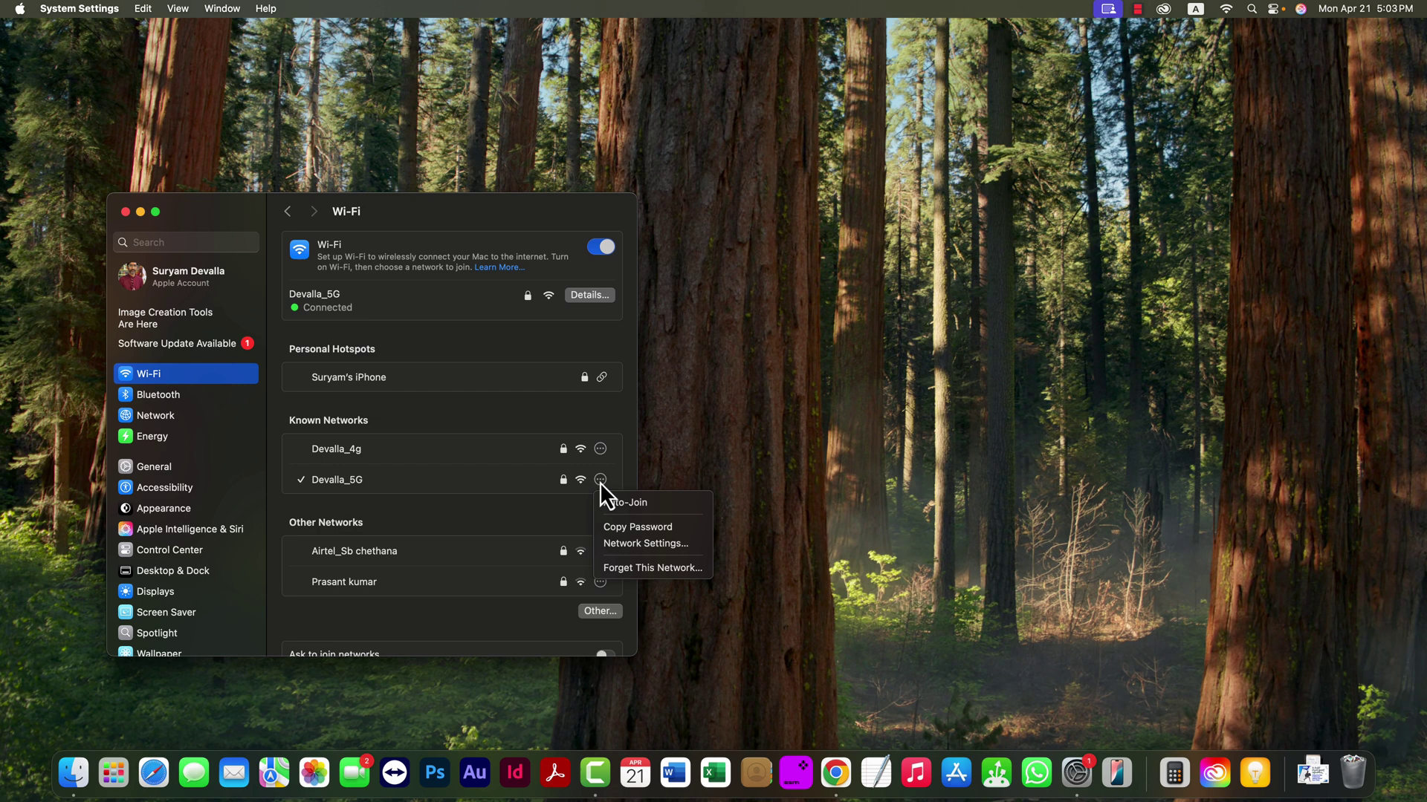
{"action": "left_click", "coordinate": [760, 431]}
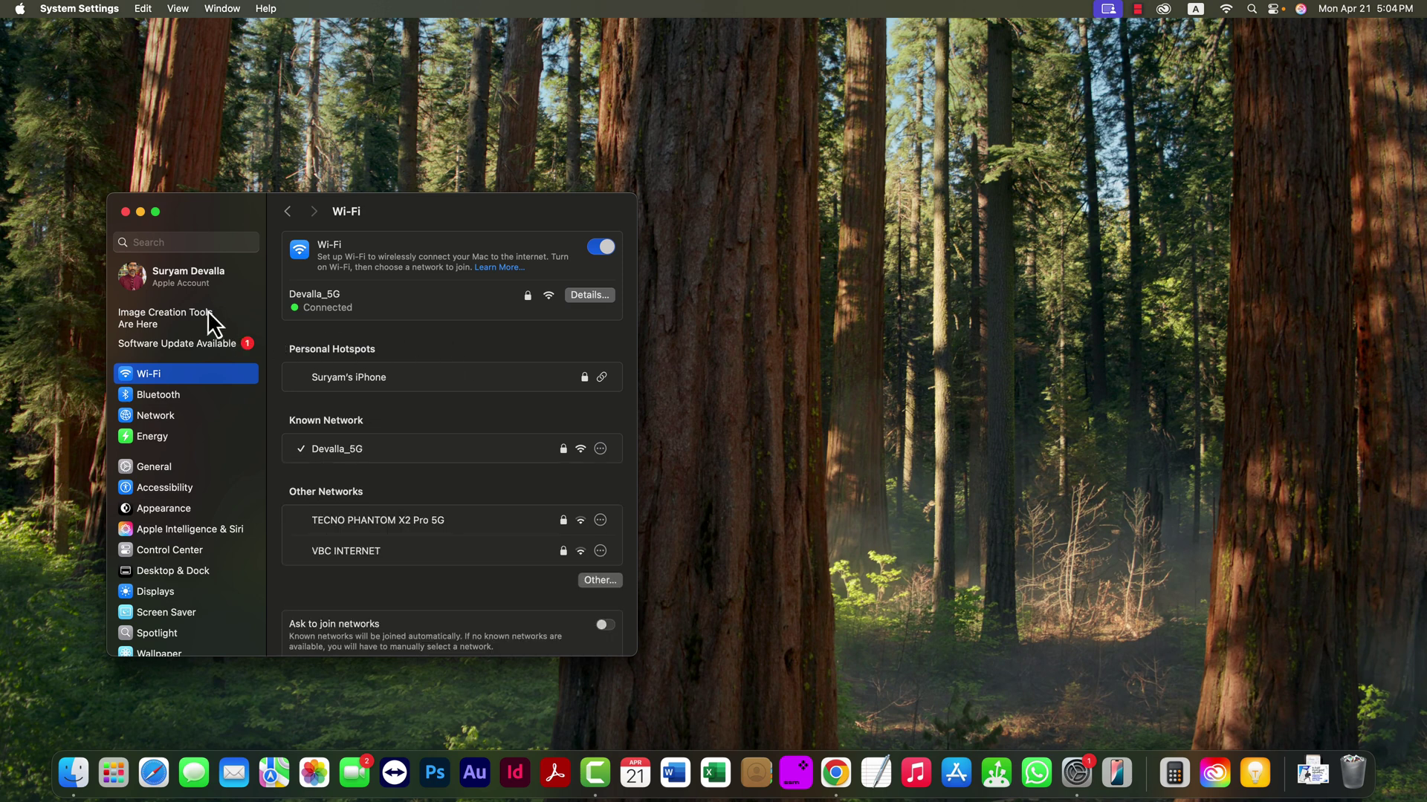
Step: Open the Apple Account's iCloud settings and review all apps and features saved to iCloud, including Find My Mac
{"action": "left_click", "coordinate": [181, 289]}
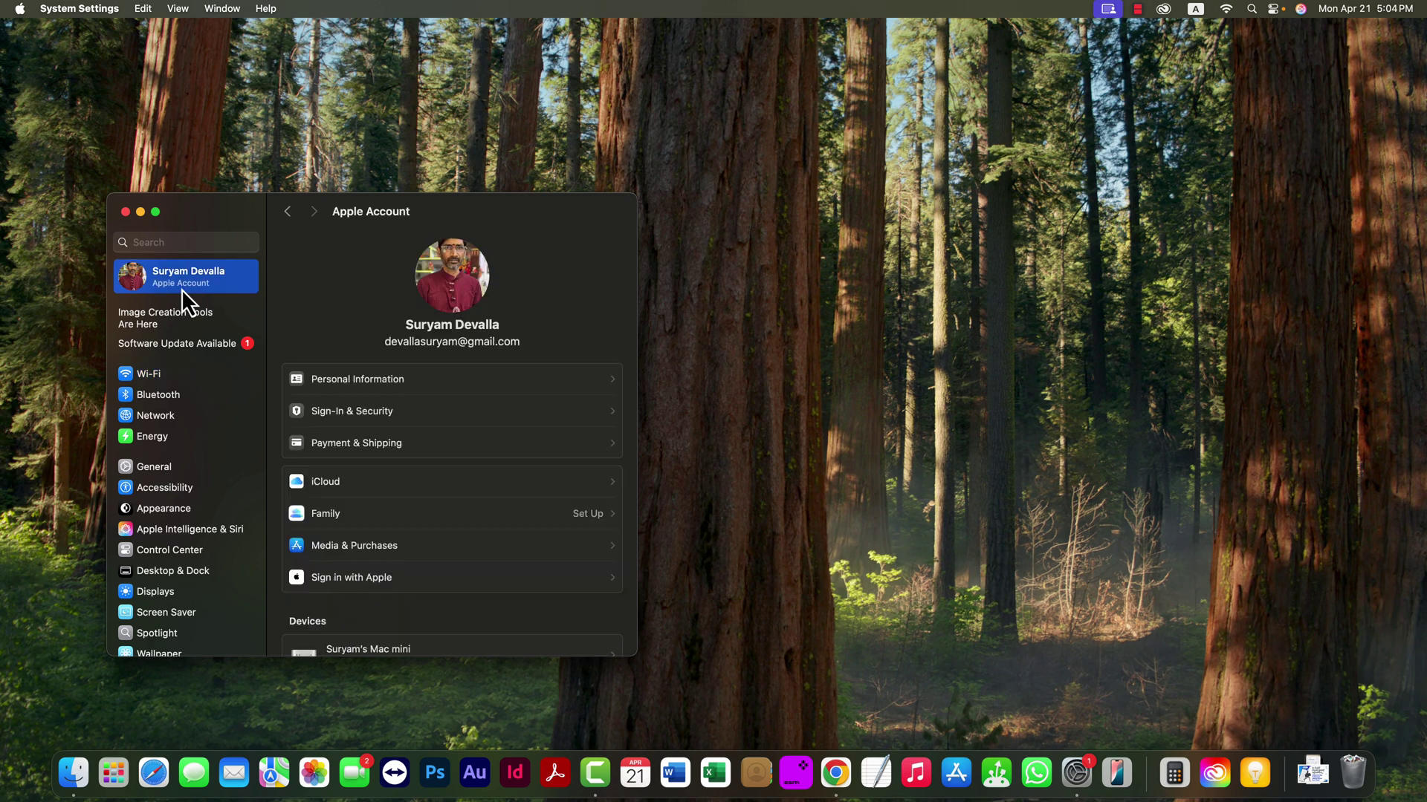
{"action": "left_click", "coordinate": [321, 489]}
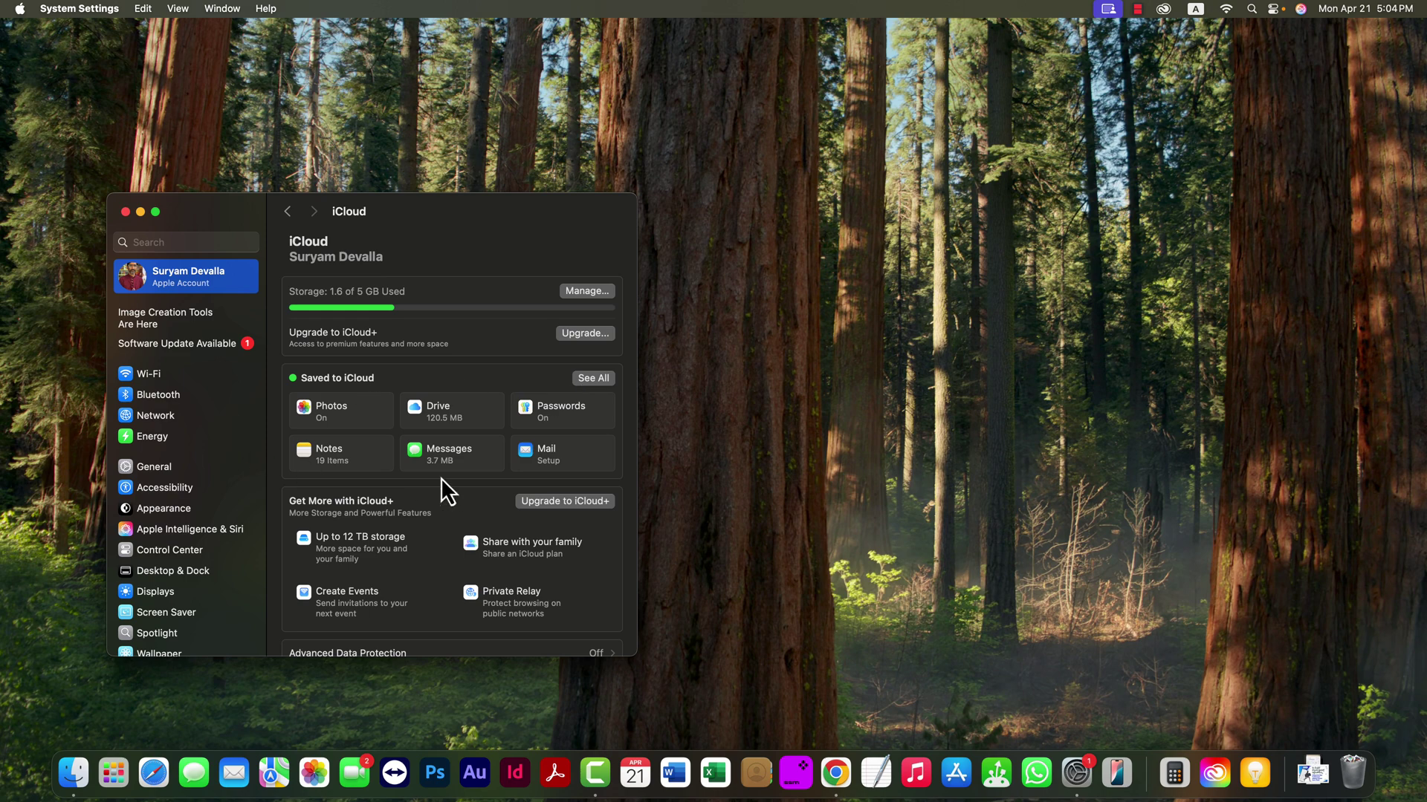
{"action": "left_click", "coordinate": [594, 378]}
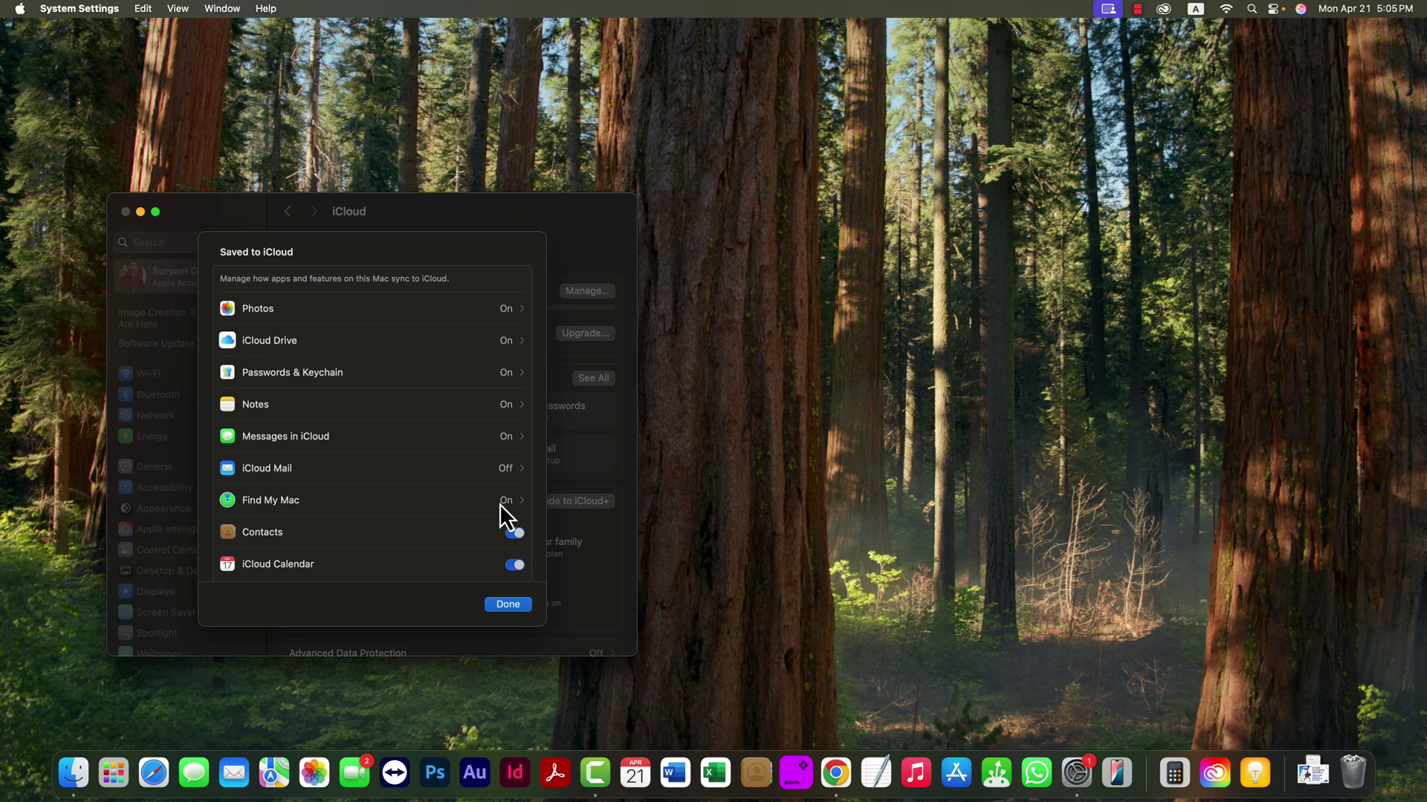
{"action": "left_click", "coordinate": [507, 604]}
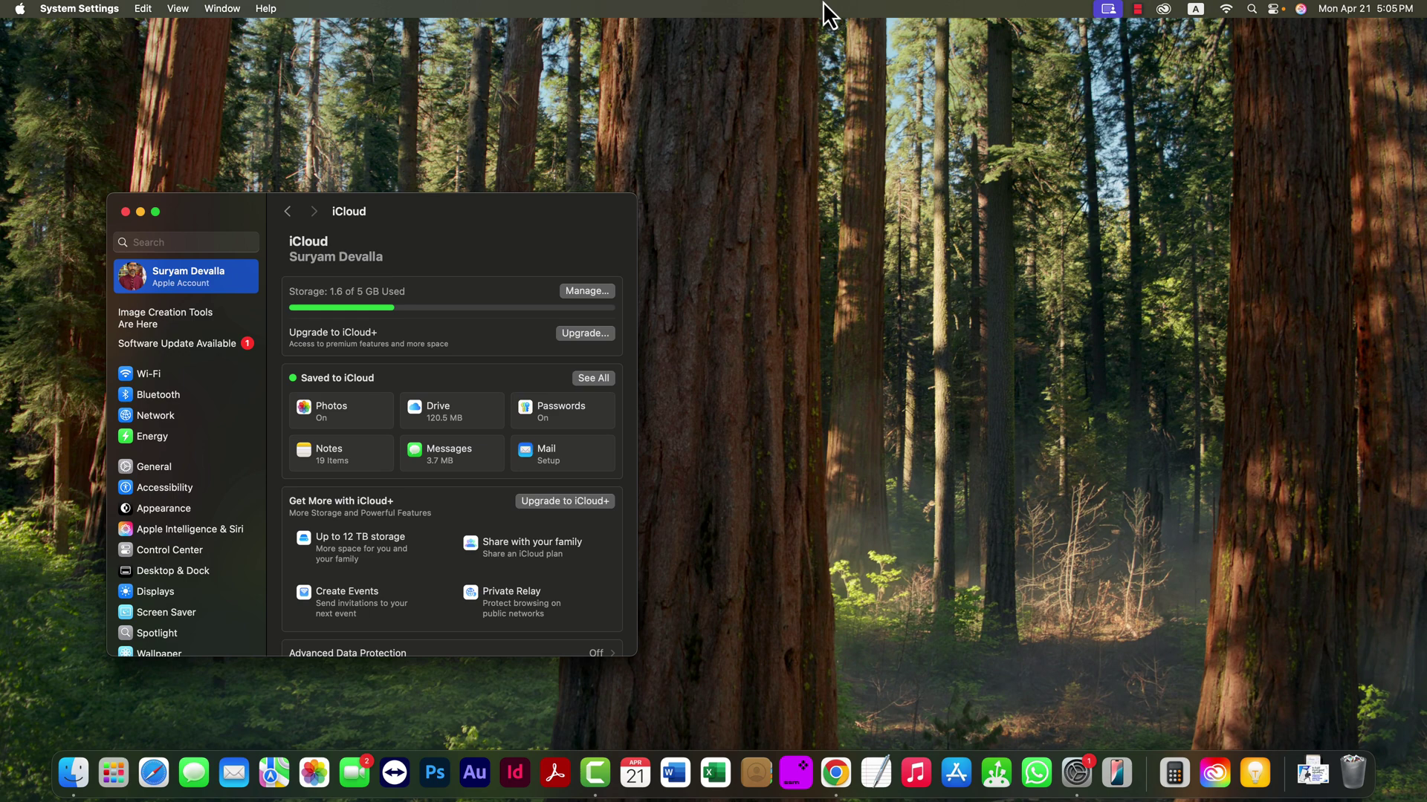
Step: In the Location Services privacy settings, turn off Significant locations among the system services and confirm
{"action": "scroll", "coordinate": [190, 520], "scroll_direction": "down", "scroll_amount": 5}
{"action": "left_click", "coordinate": [193, 580]}
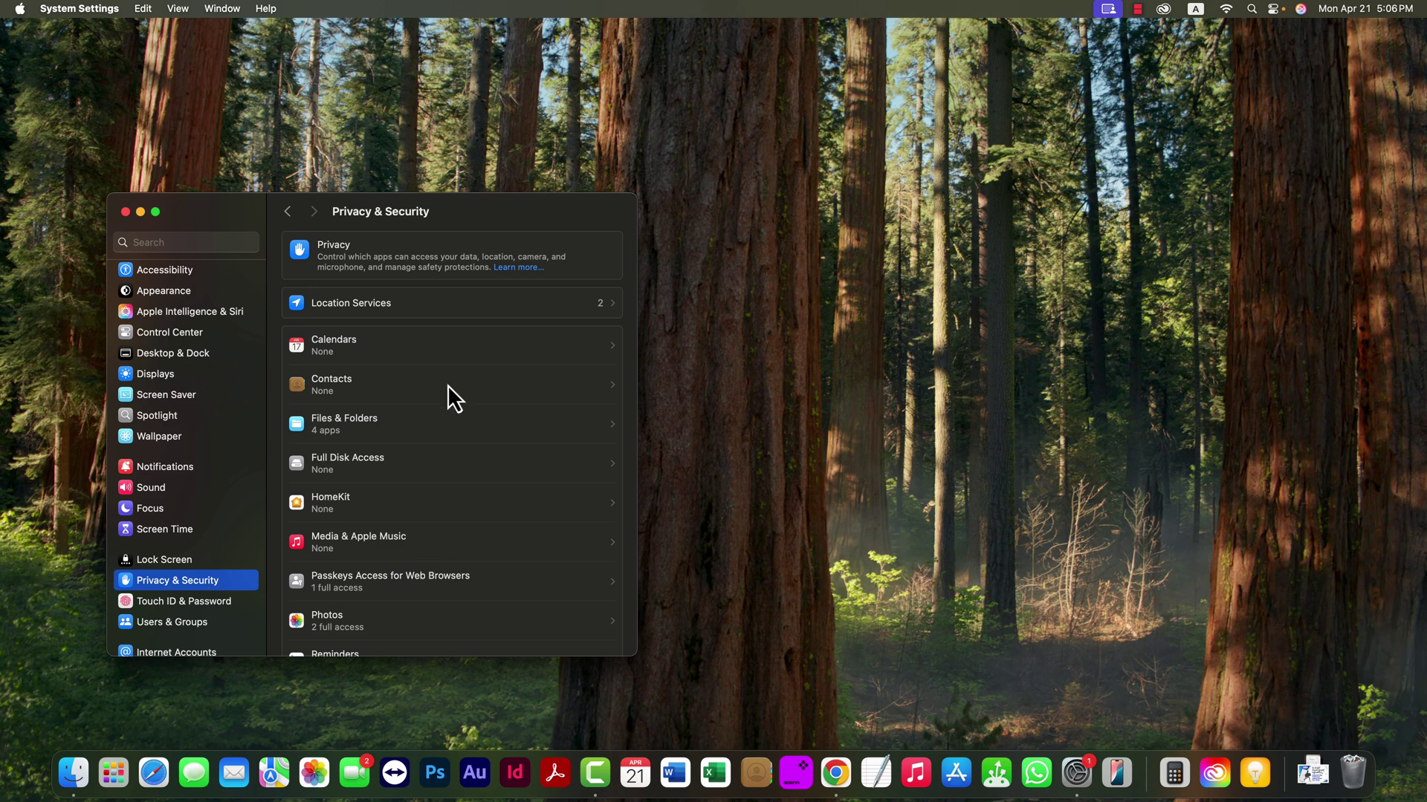
{"action": "left_click", "coordinate": [345, 310]}
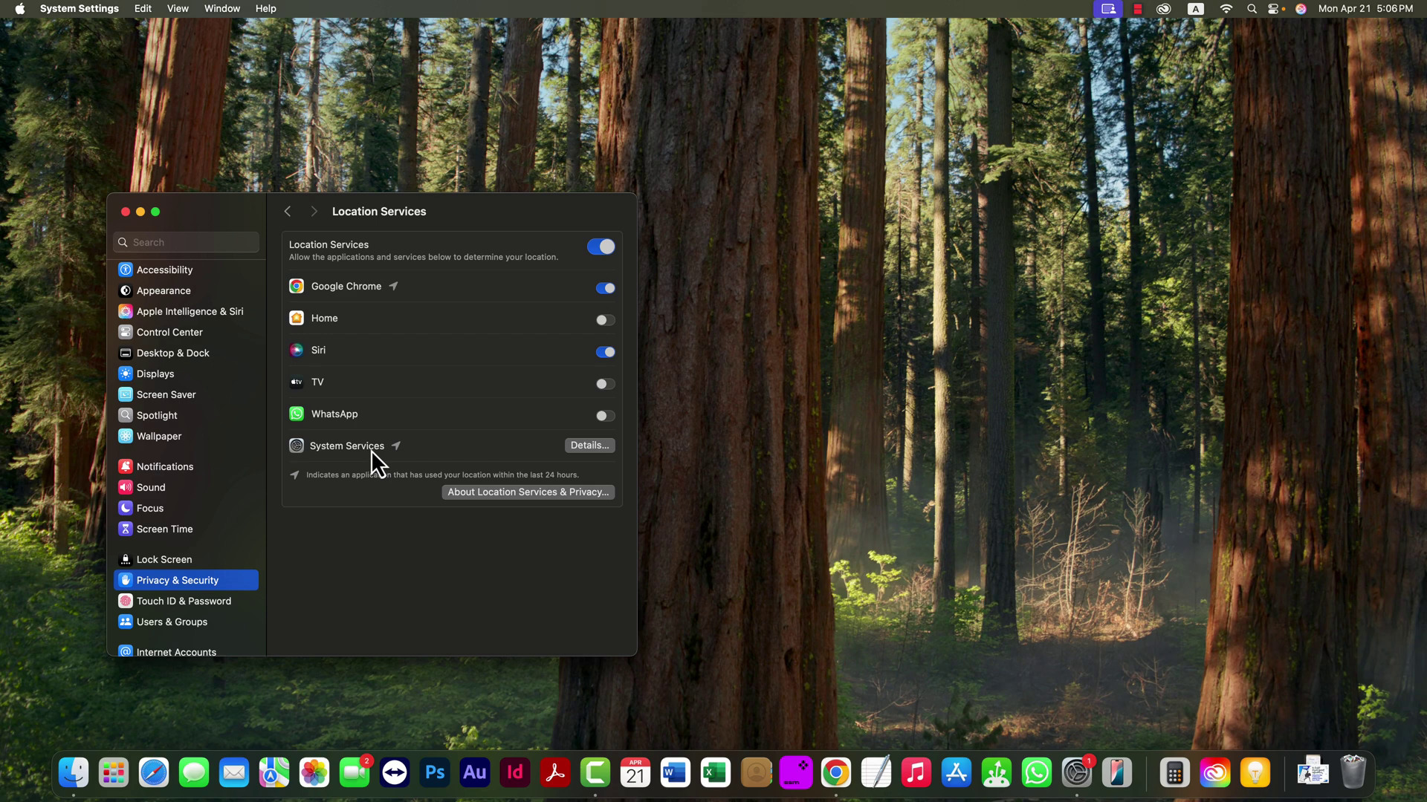
{"action": "left_click", "coordinate": [586, 448]}
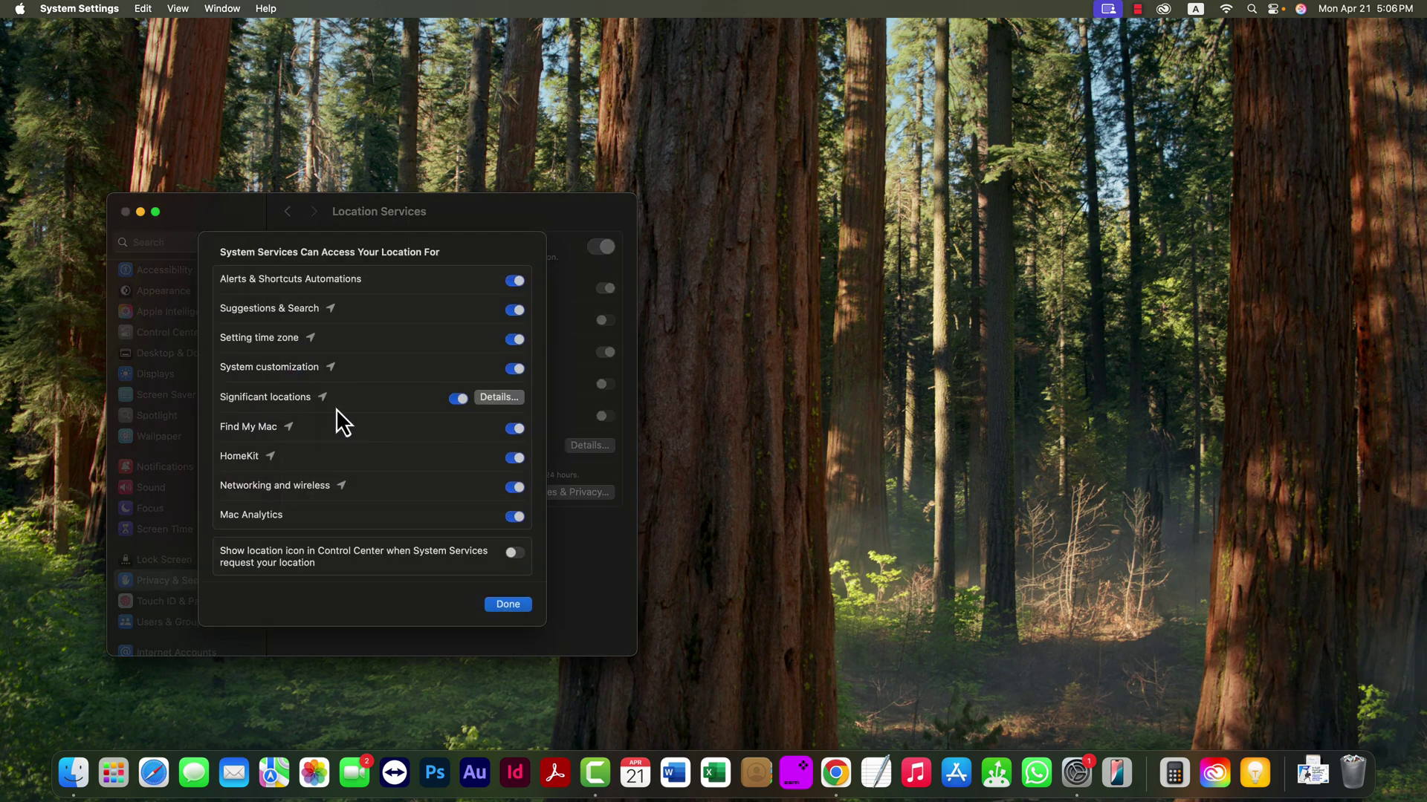
{"action": "left_click", "coordinate": [460, 400]}
{"action": "key", "text": "Return"}
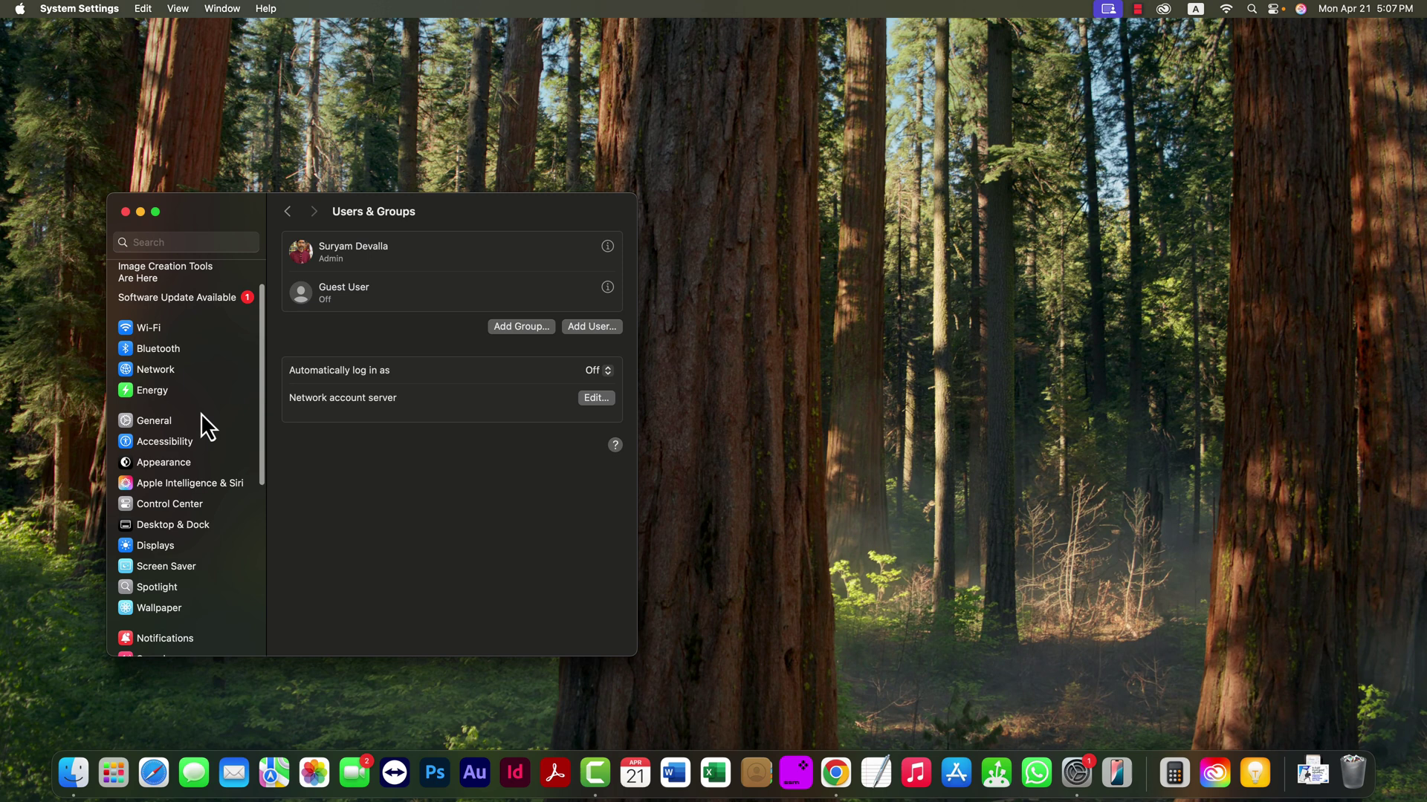
Step: In Users & Groups, set automatic login to Off and close the settings window
{"action": "scroll", "coordinate": [199, 435], "scroll_direction": "down", "scroll_amount": 5}
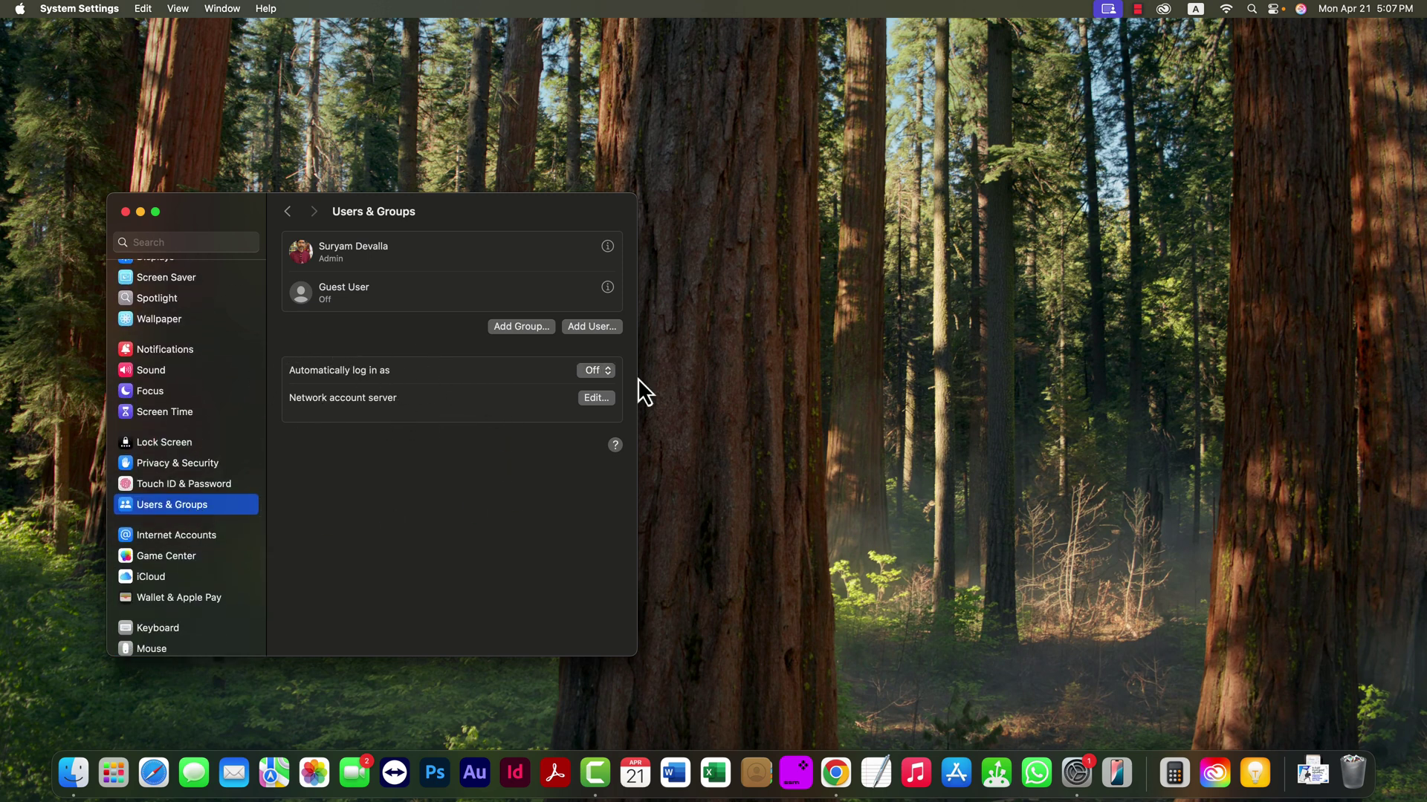
{"action": "left_click", "coordinate": [608, 371]}
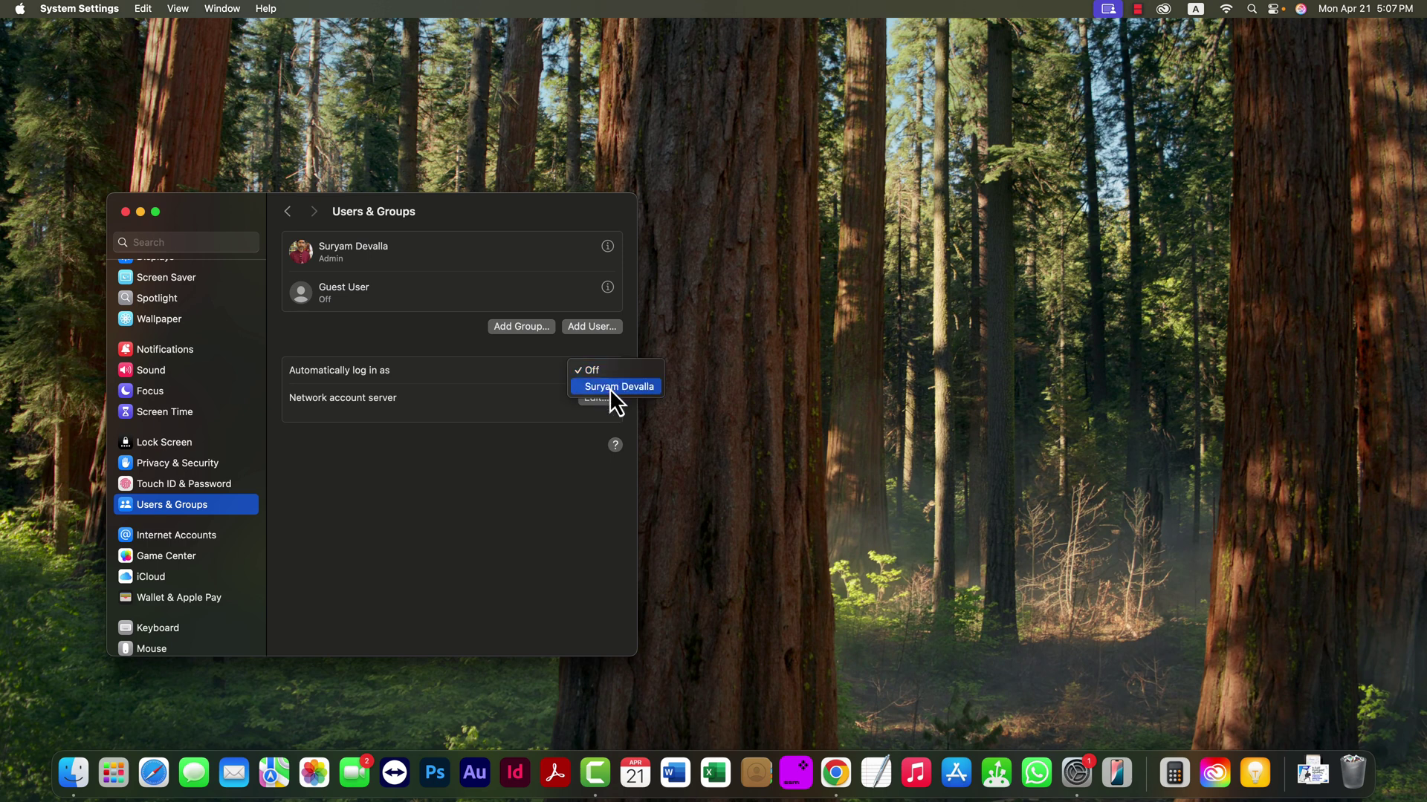
{"action": "left_click", "coordinate": [595, 372]}
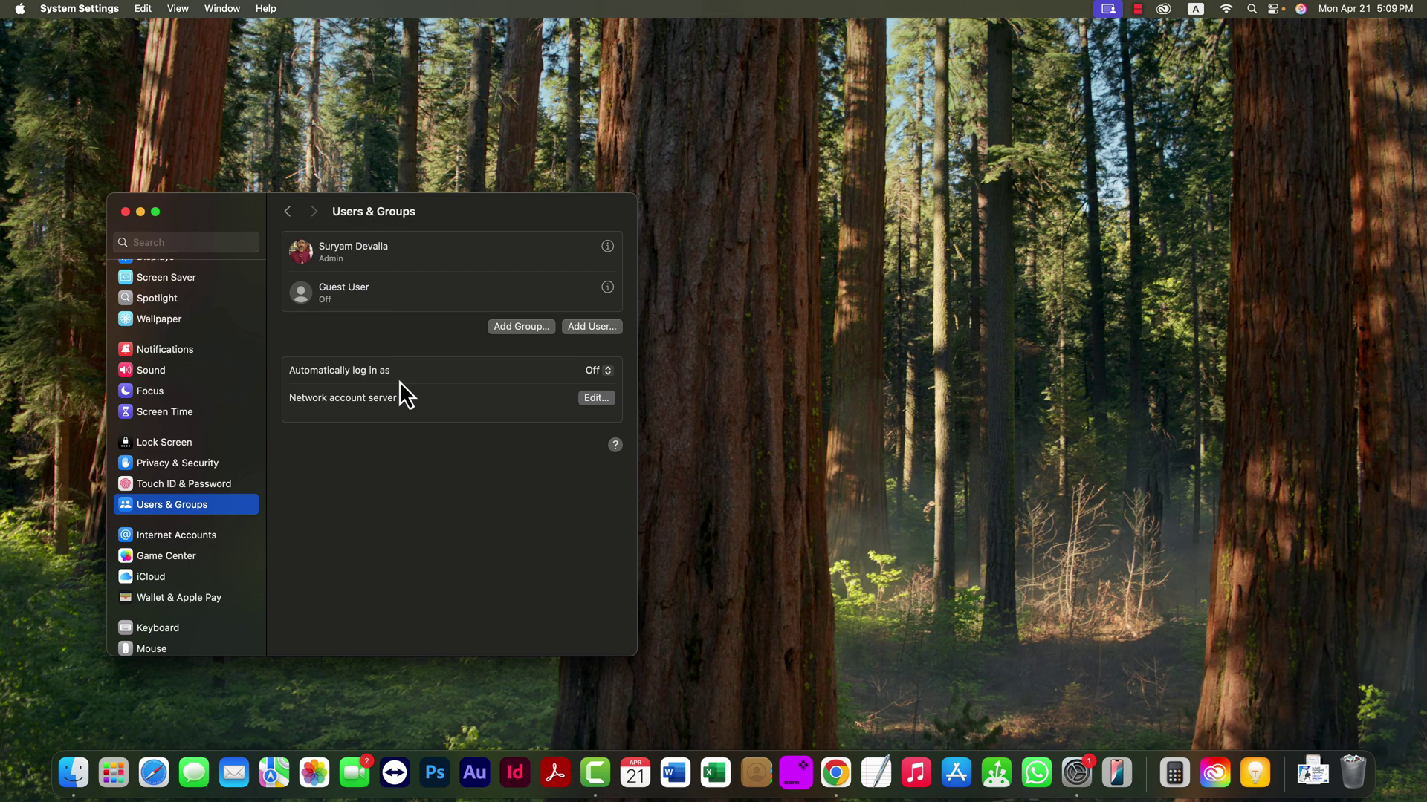
{"action": "left_click", "coordinate": [125, 212]}
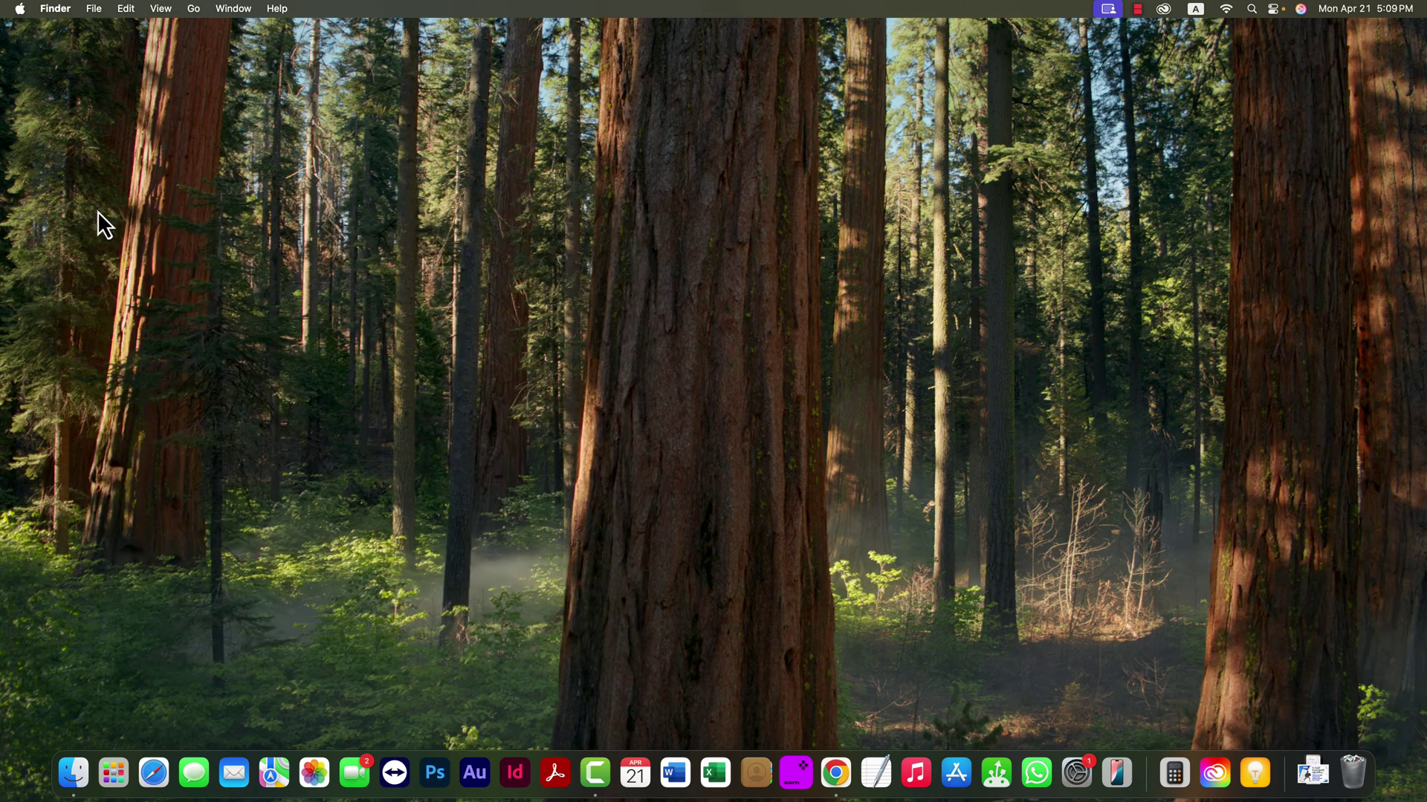
Step: Switch to Safari and open its General settings to review the startup, homepage, history and download options
{"action": "left_click", "coordinate": [155, 774]}
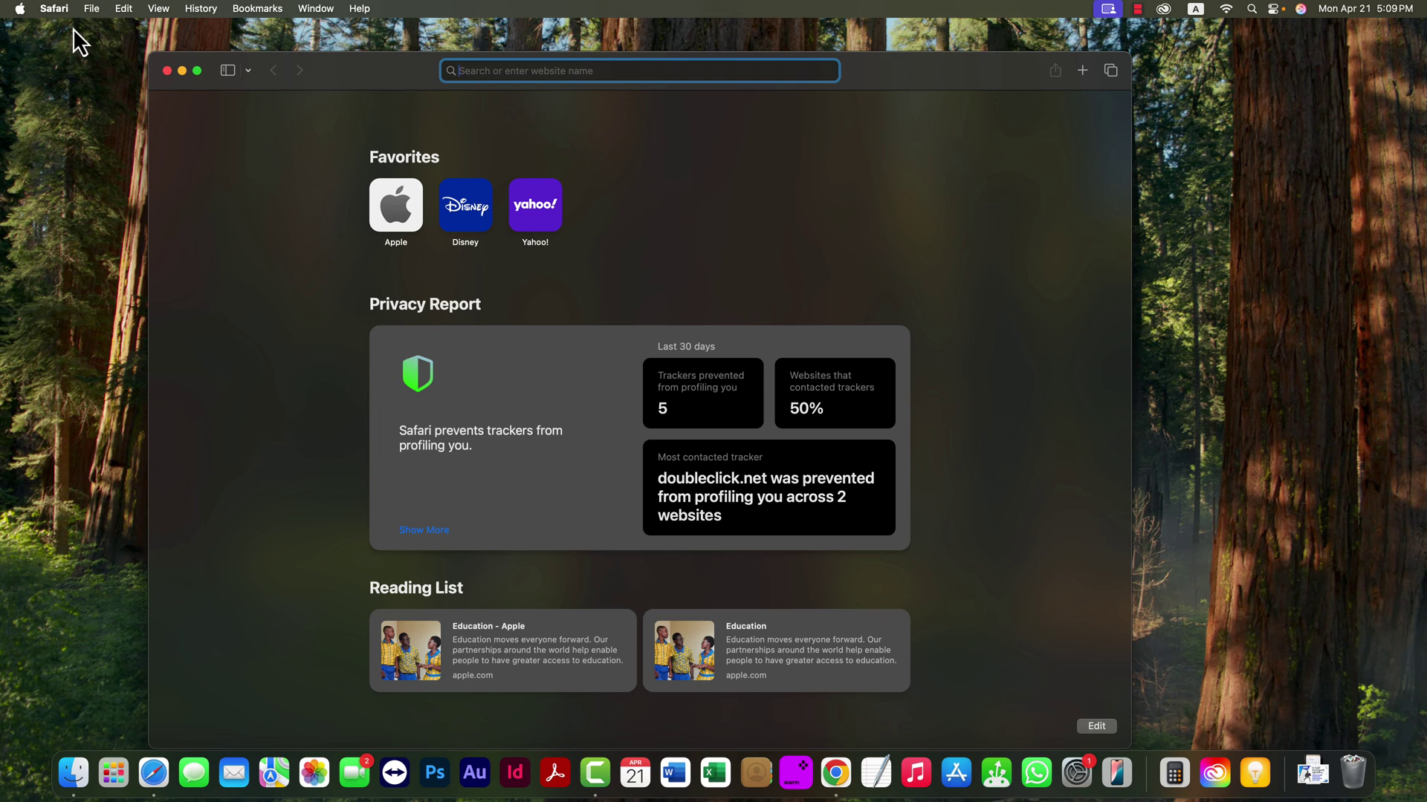
{"action": "left_click", "coordinate": [53, 8]}
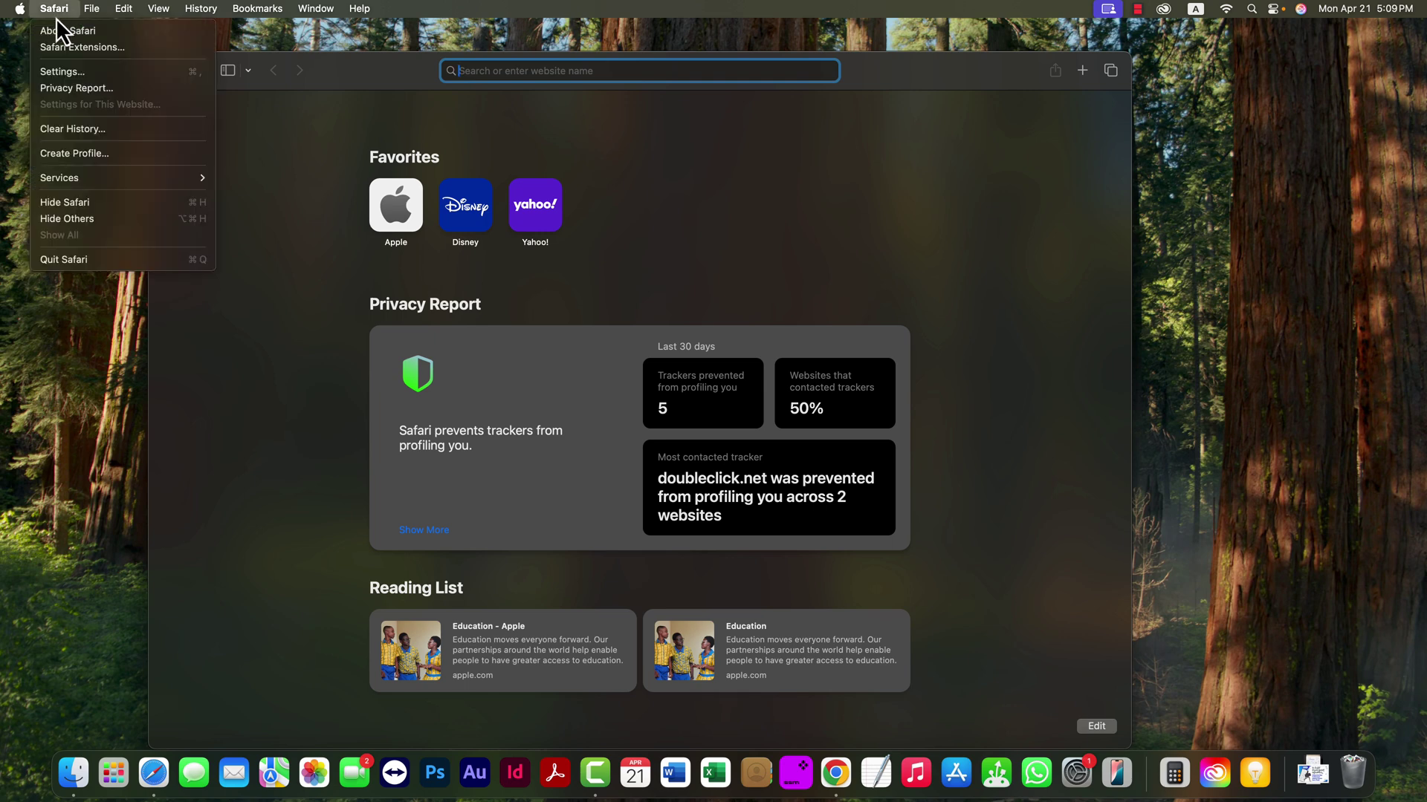
{"action": "left_click", "coordinate": [57, 70]}
{"action": "left_click", "coordinate": [574, 280]}
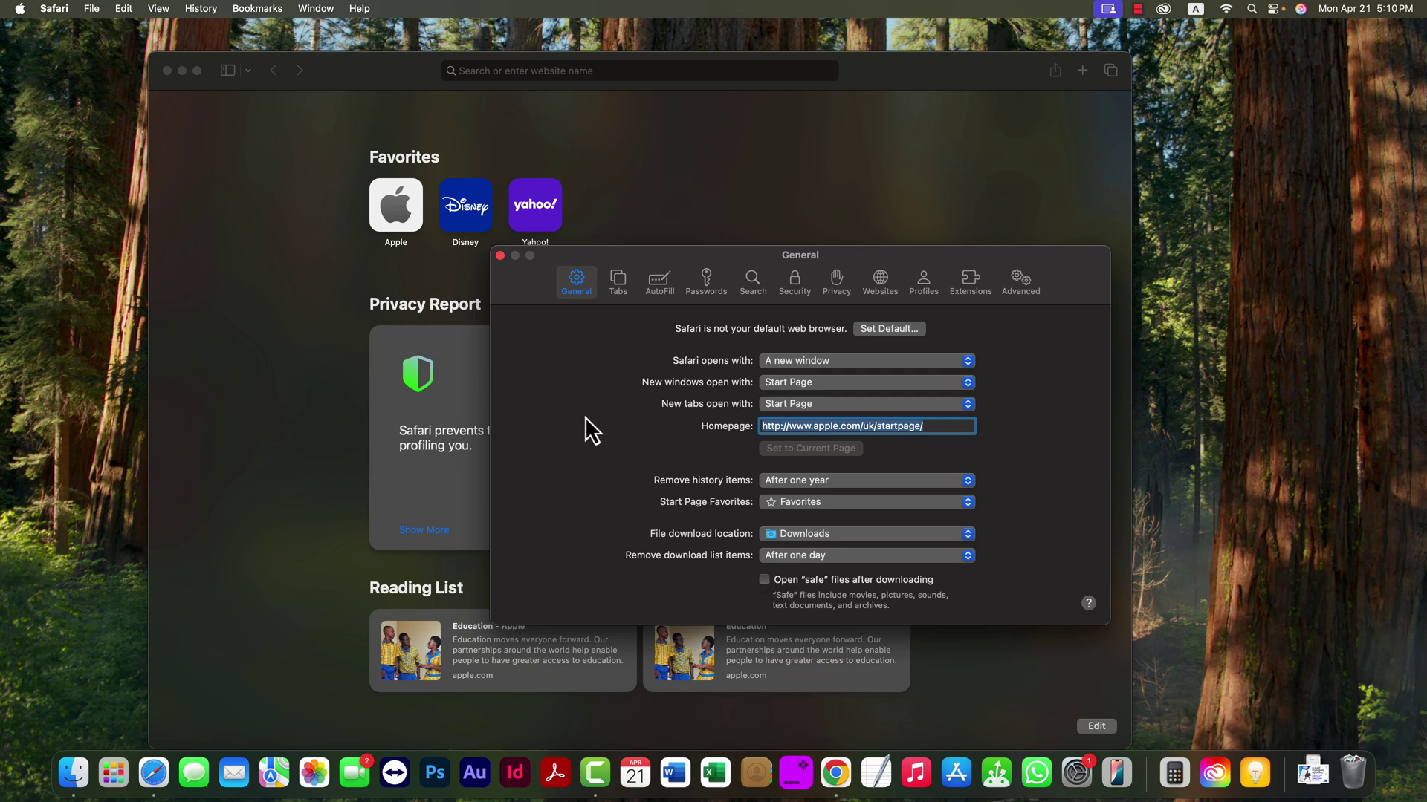
Step: Review Safari's Privacy settings for cross-site tracking, IP address hiding and private browsing, and close the settings and browser windows
{"action": "left_click", "coordinate": [875, 297]}
{"action": "left_click", "coordinate": [837, 286]}
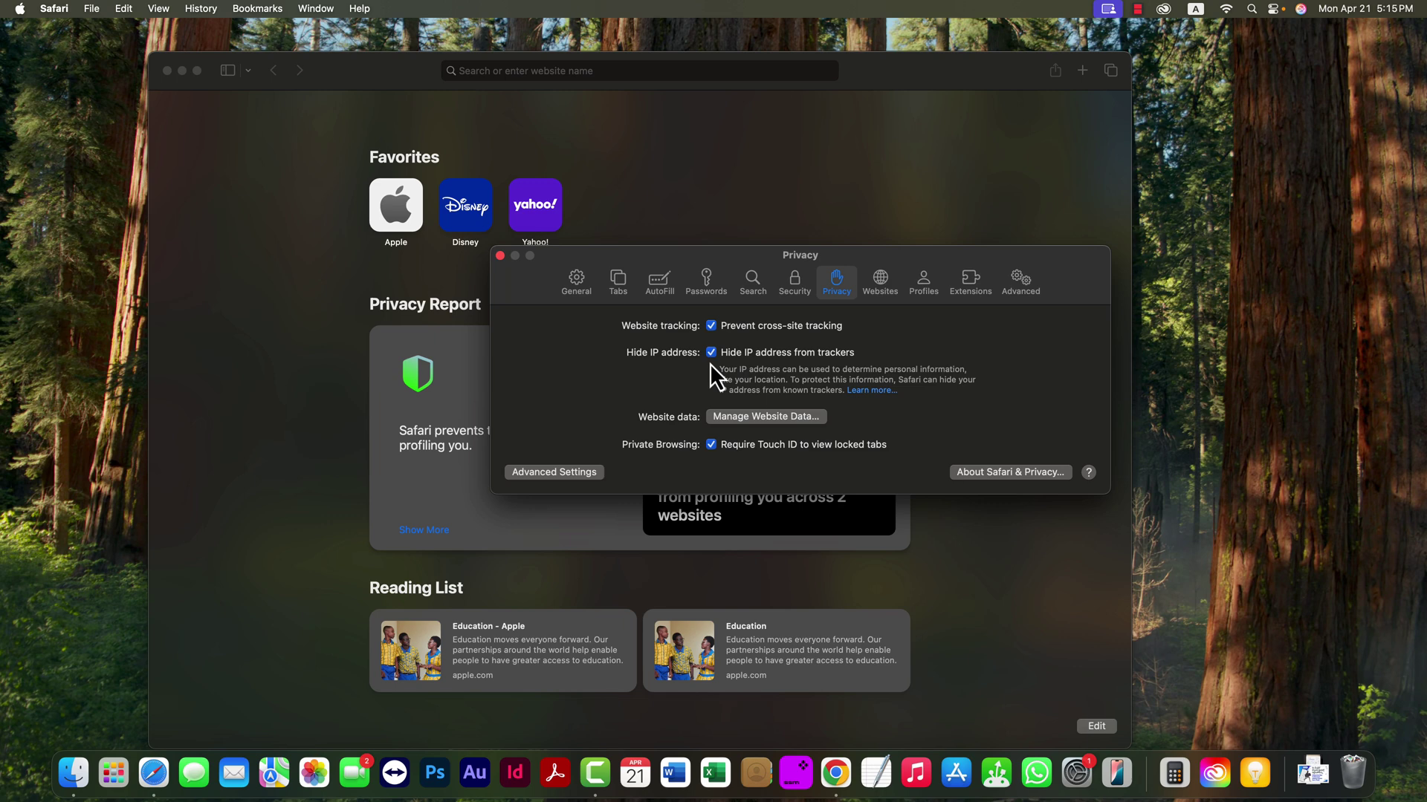
{"action": "left_click", "coordinate": [500, 255]}
{"action": "left_click", "coordinate": [167, 72]}
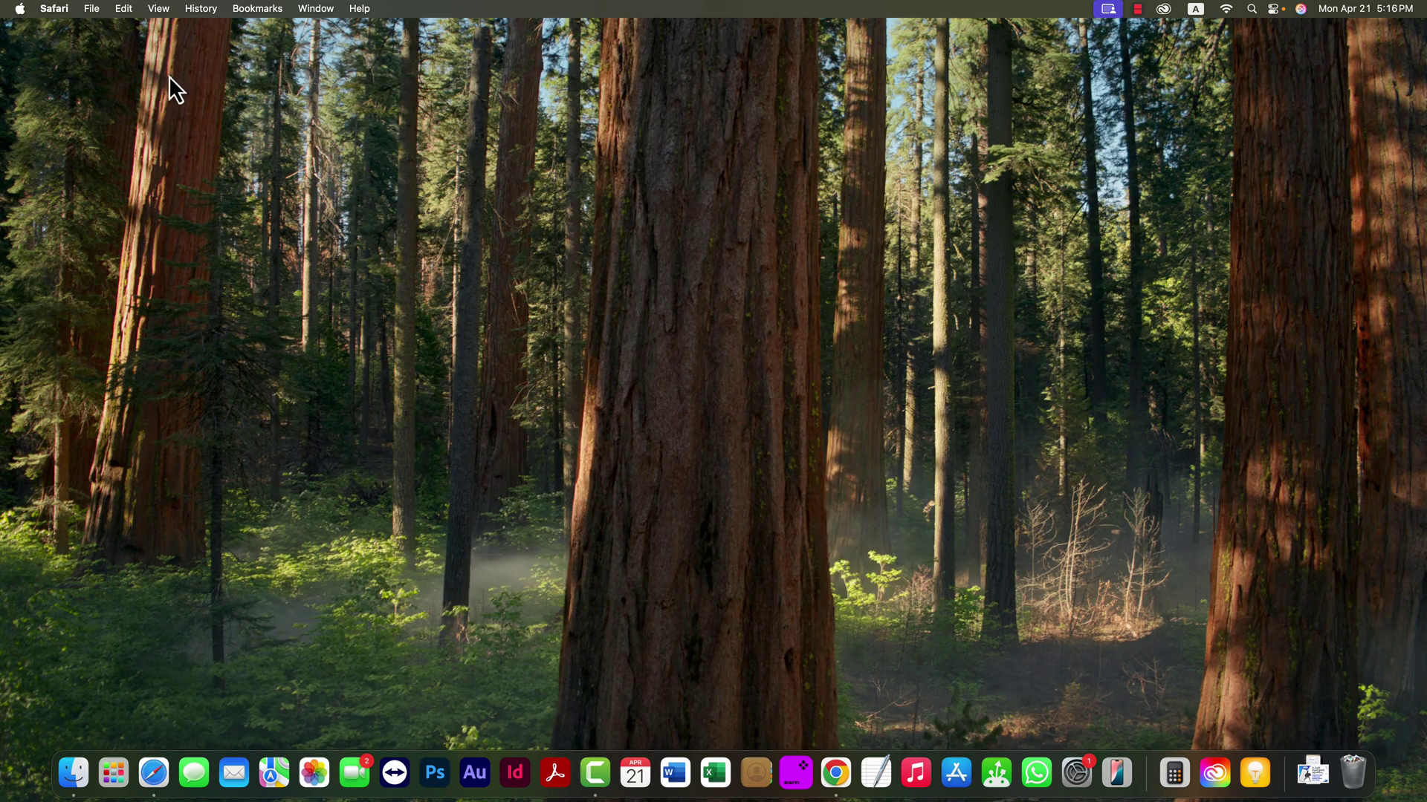
Step: Switch to System Settings and open the Software Update page in the General settings
{"action": "left_click", "coordinate": [20, 9]}
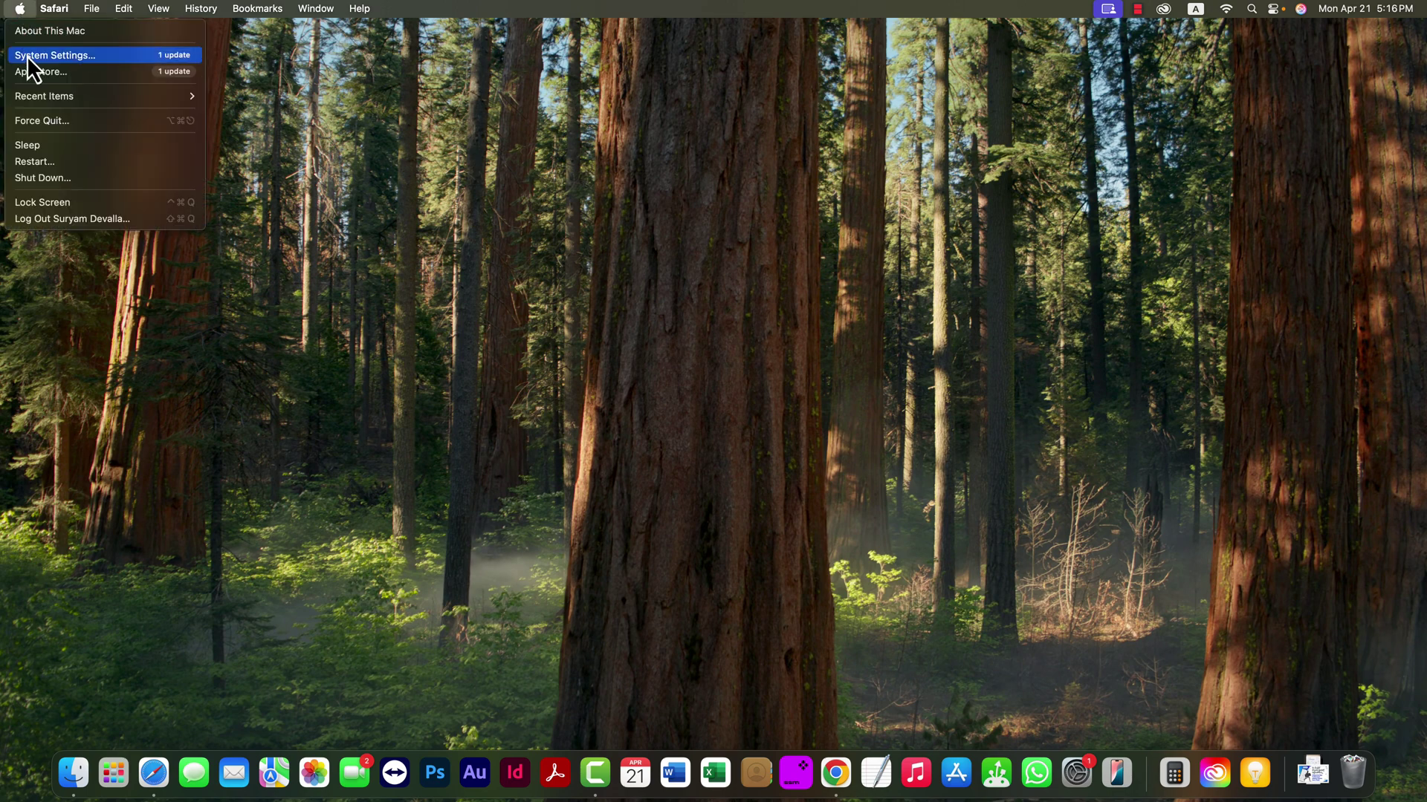
{"action": "left_click", "coordinate": [27, 56]}
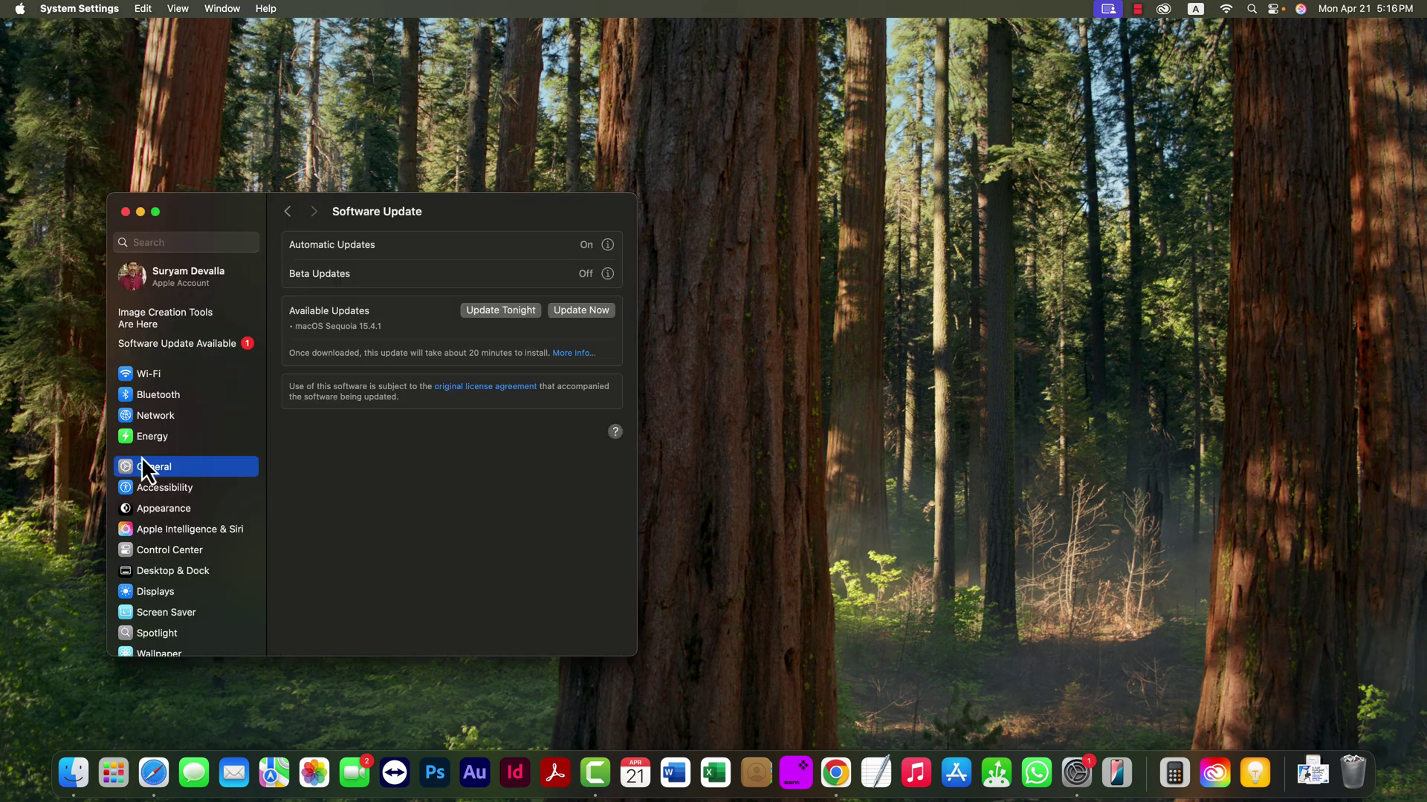
{"action": "left_click", "coordinate": [161, 468]}
{"action": "scroll", "coordinate": [189, 468], "scroll_direction": "down", "scroll_amount": 1}
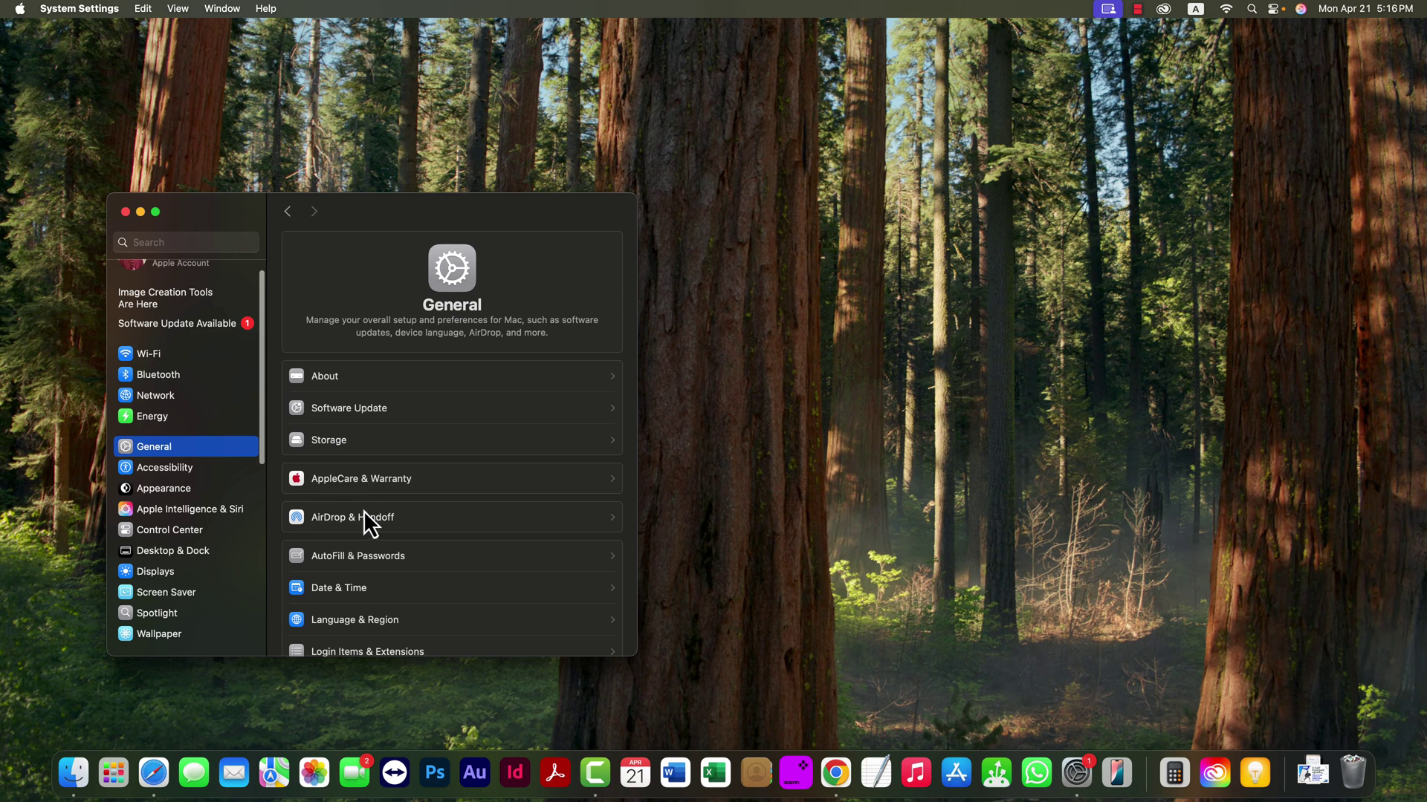
{"action": "left_click", "coordinate": [345, 410]}
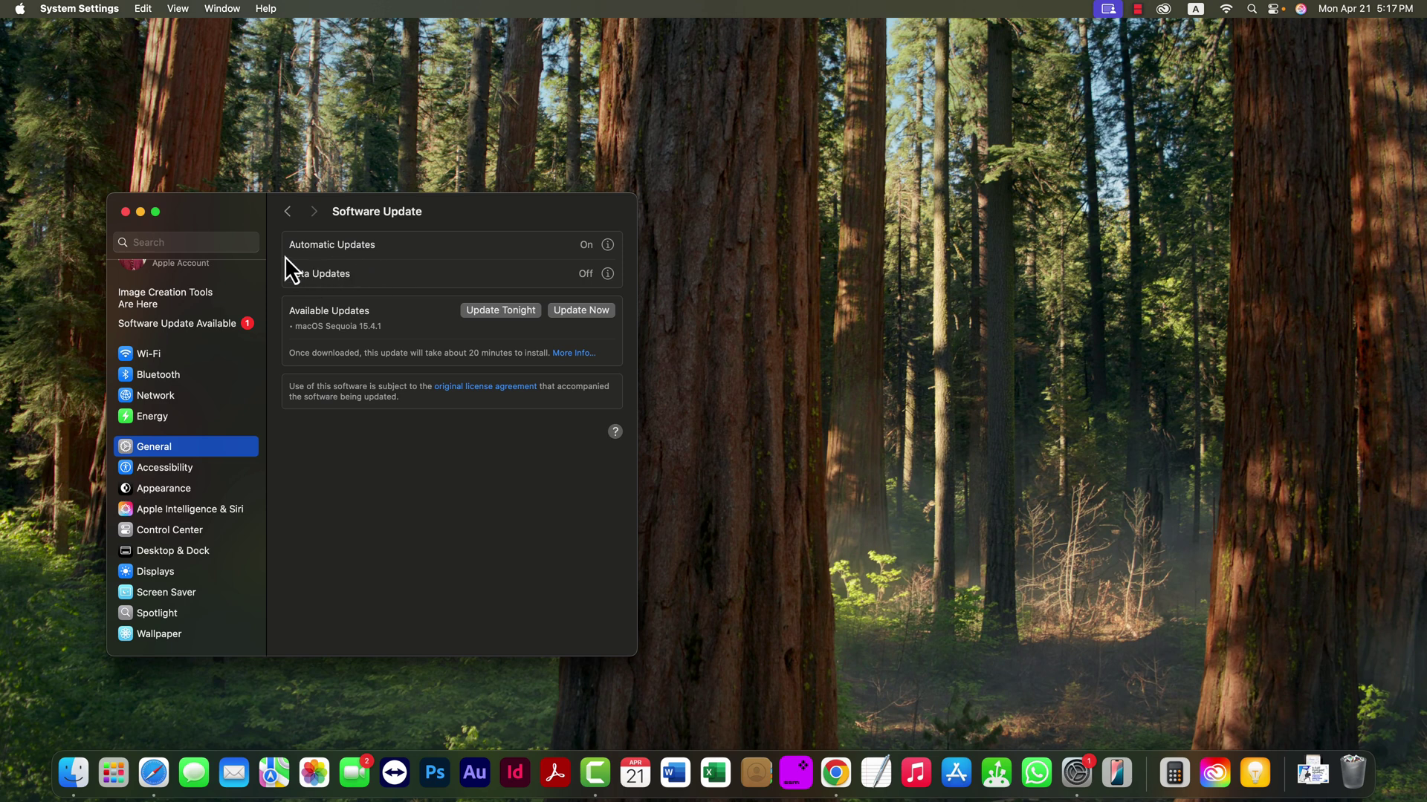
Step: Review the Automatic Updates options for downloading updates and installing macOS, App Store and security updates, and close the dialog
{"action": "left_click", "coordinate": [609, 250]}
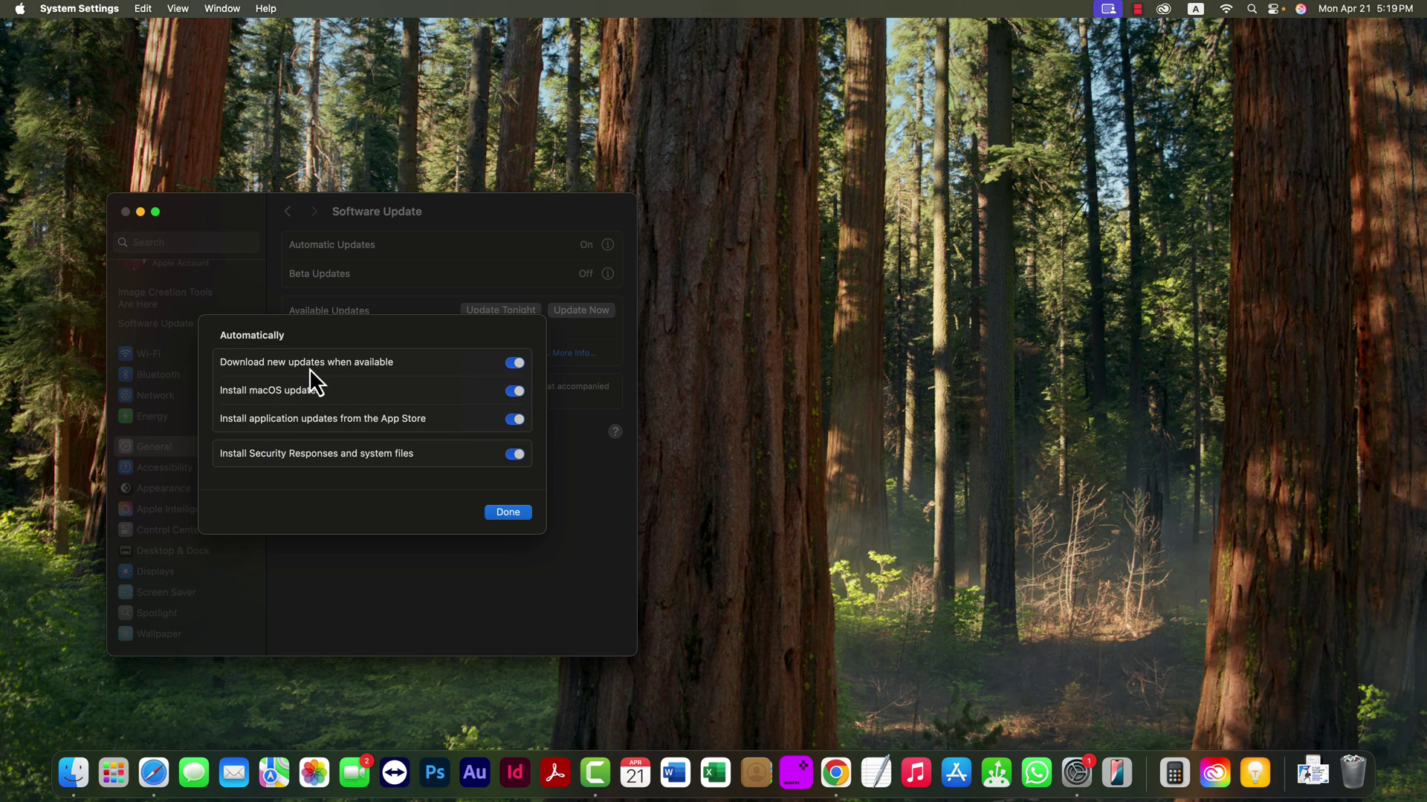
{"action": "left_click", "coordinate": [501, 512]}
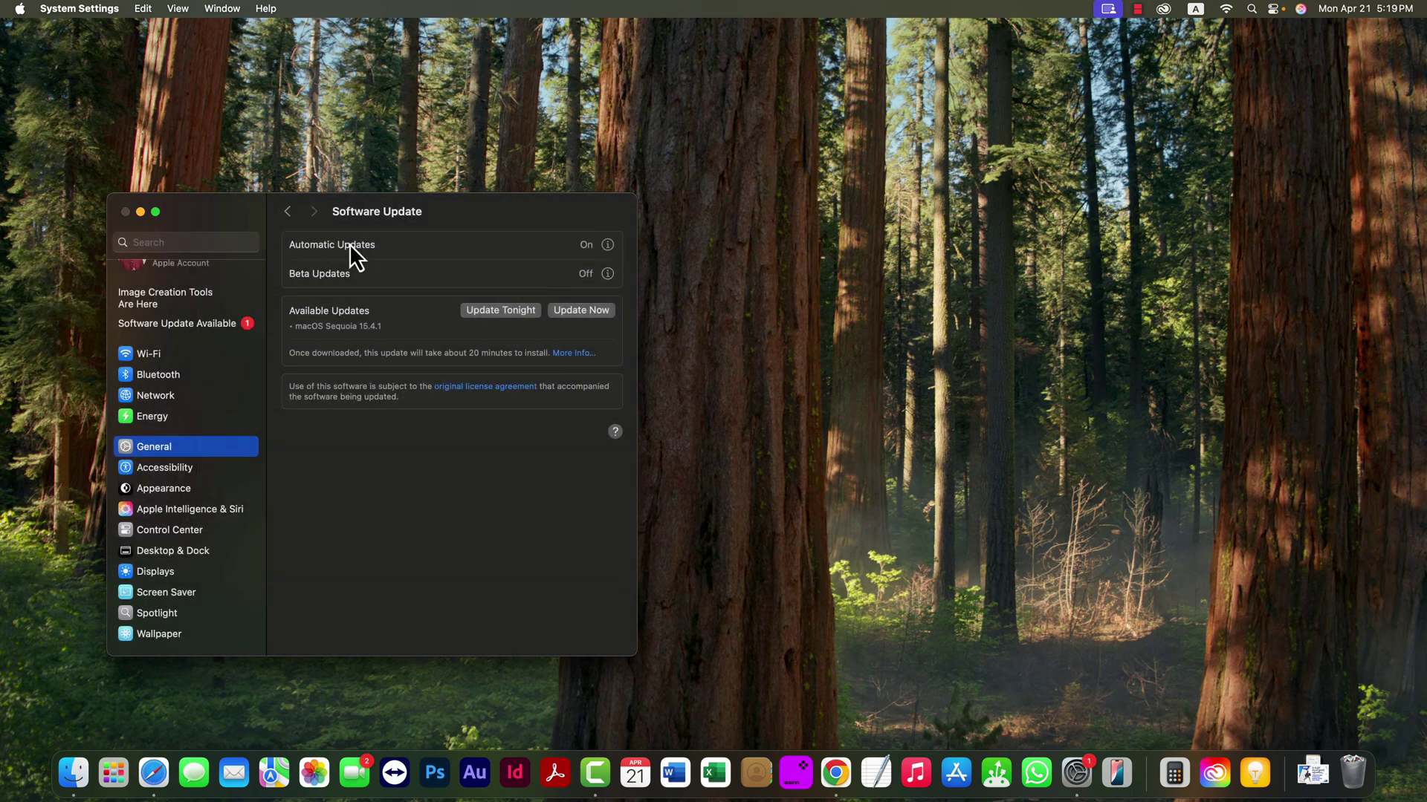
{"action": "left_click", "coordinate": [610, 247]}
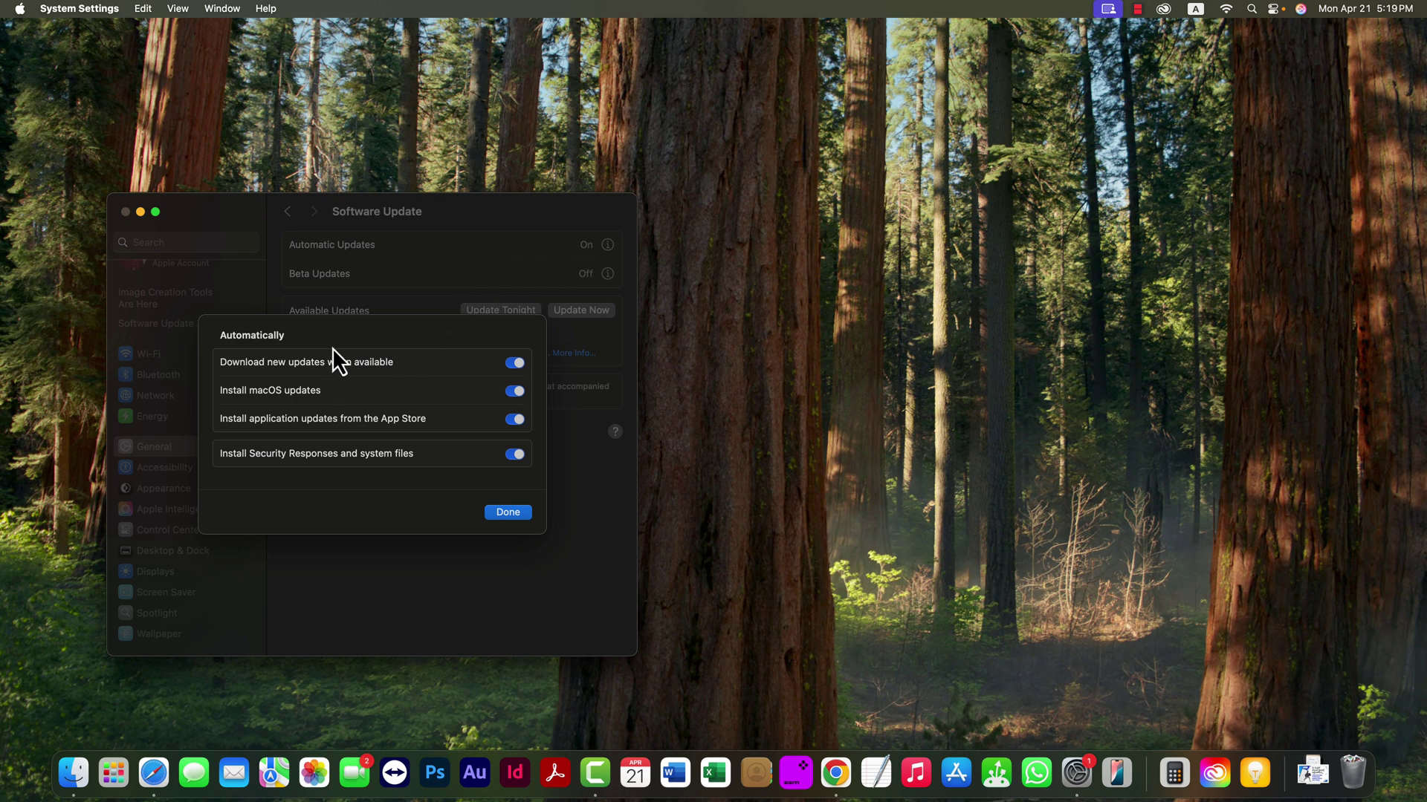
{"action": "left_click", "coordinate": [503, 513]}
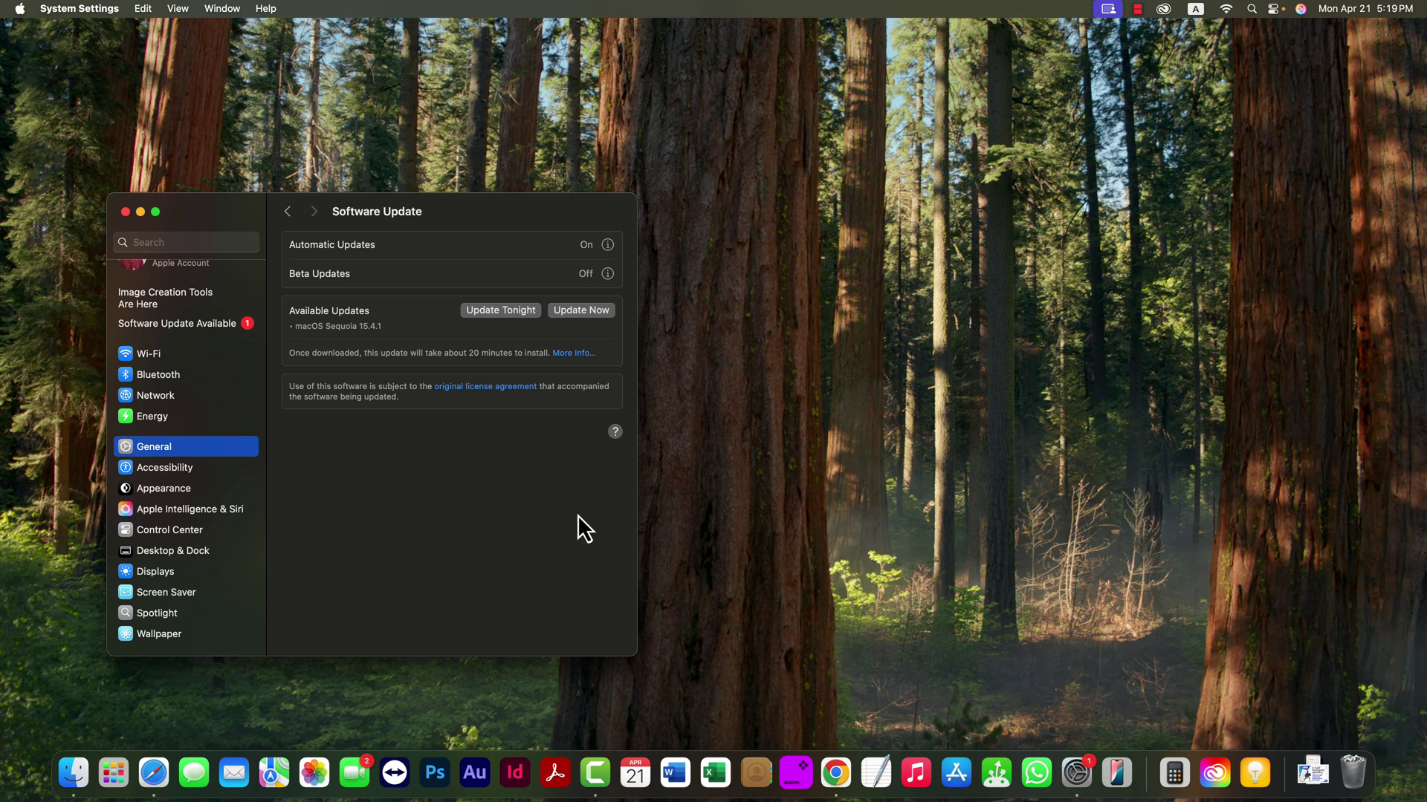